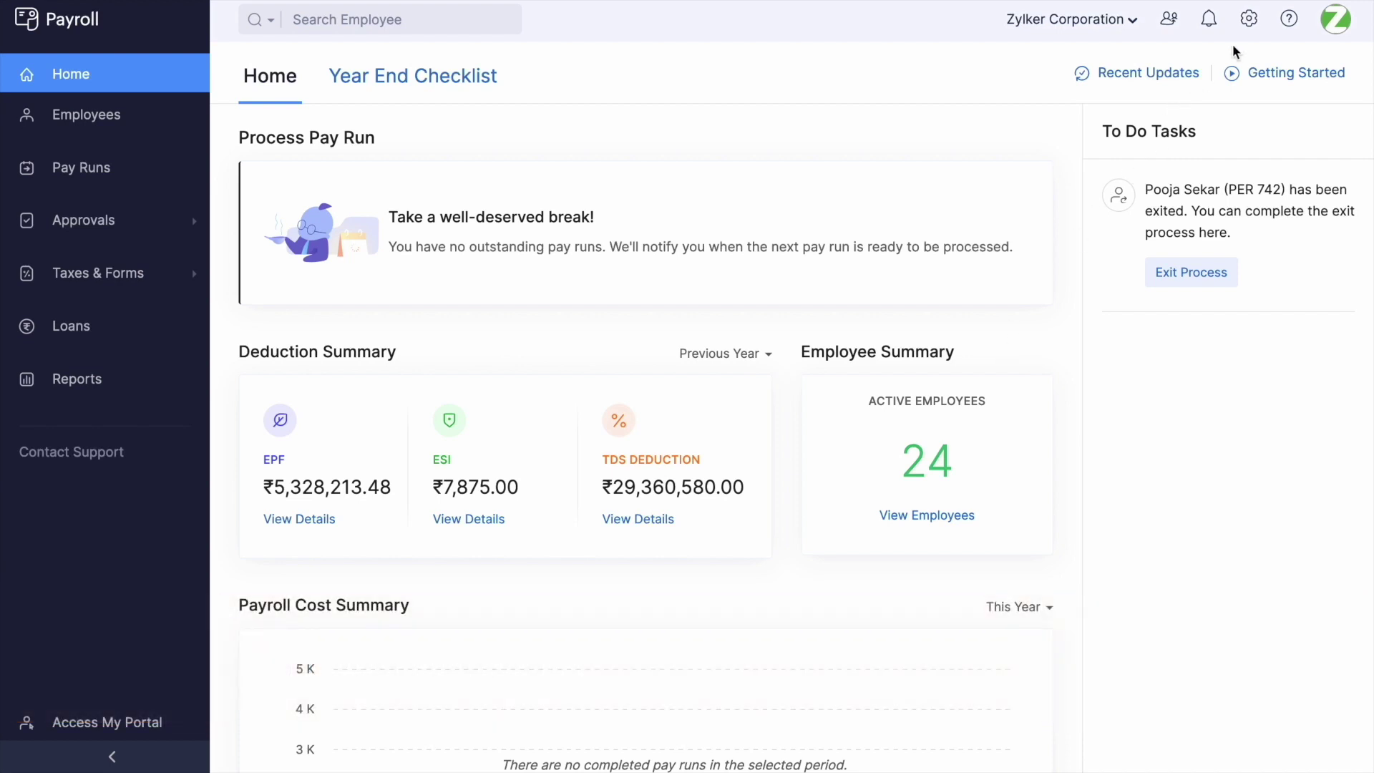
Start a new earning in Salary Components with earning type Food Coupon
click(1250, 22)
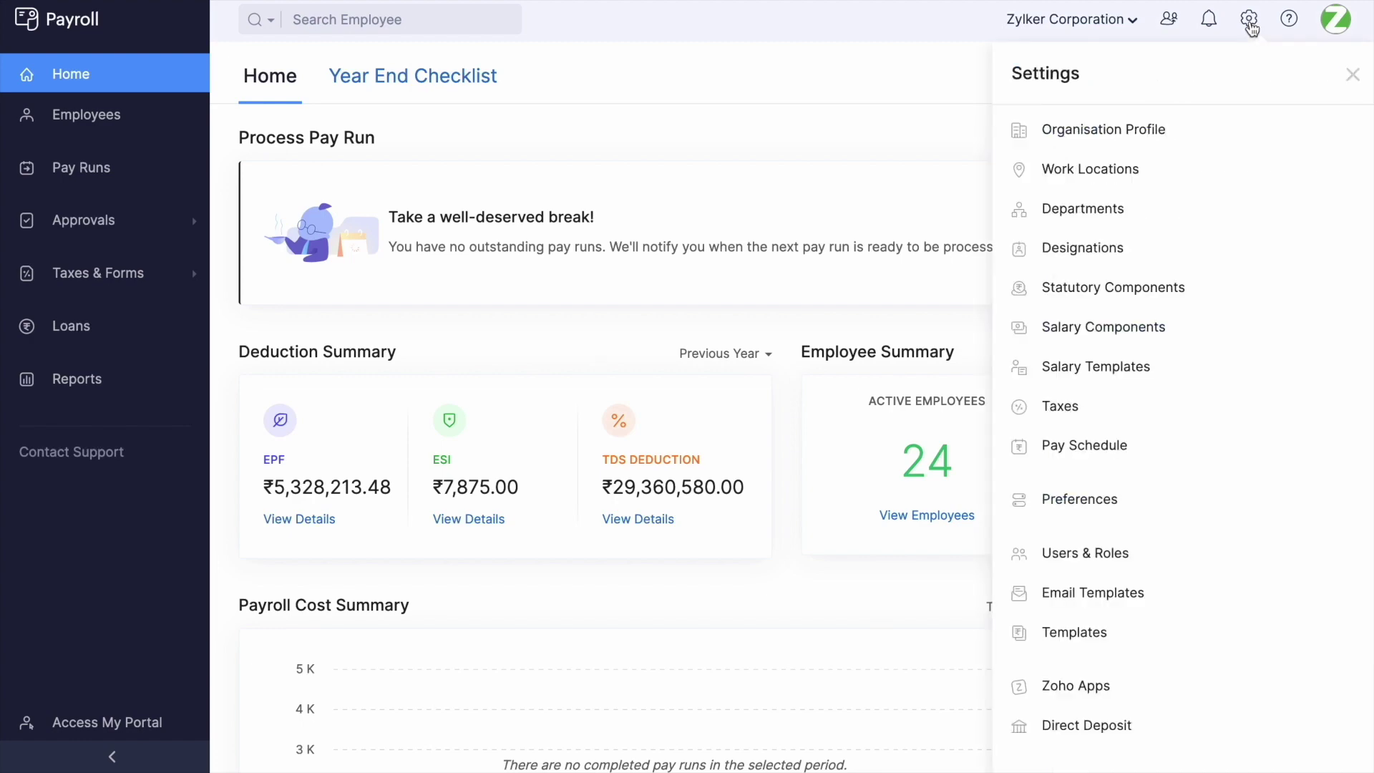
click(1037, 339)
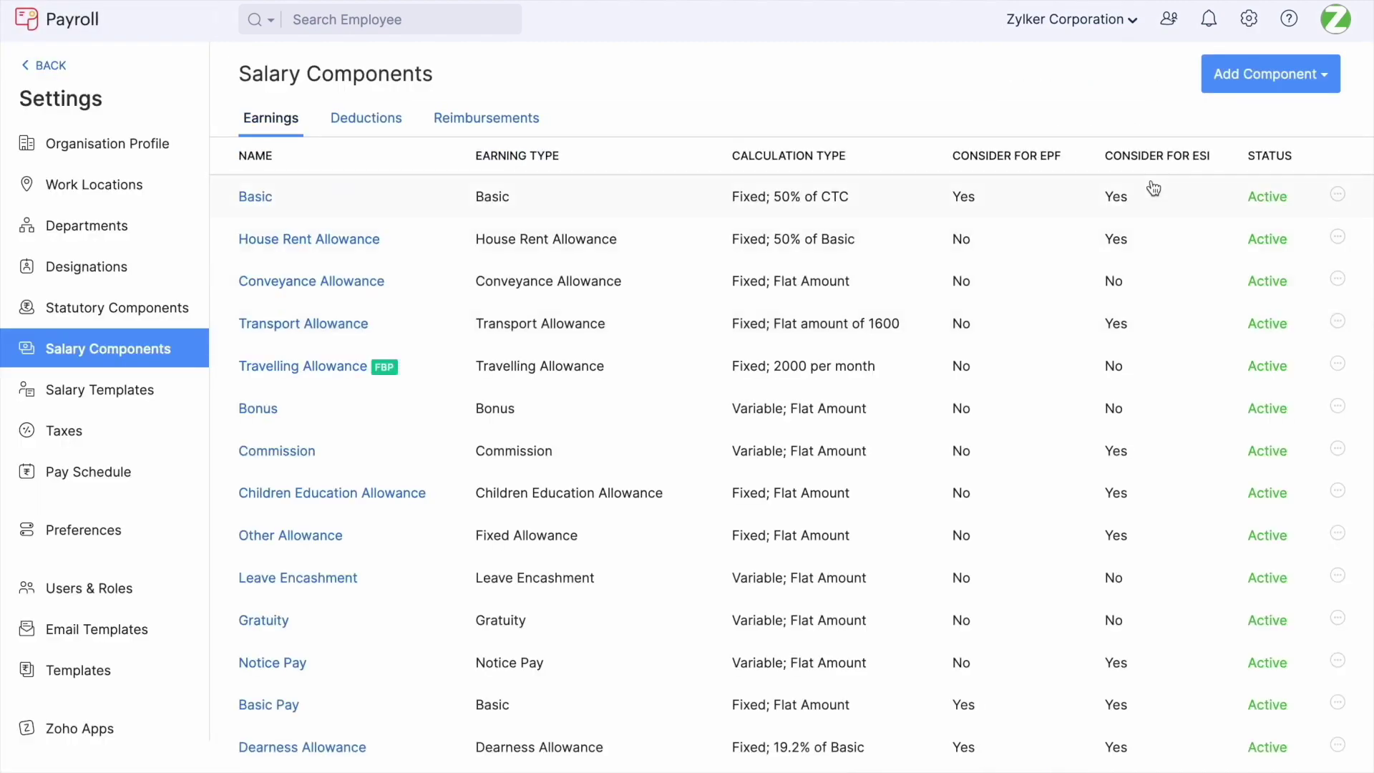
click(1247, 86)
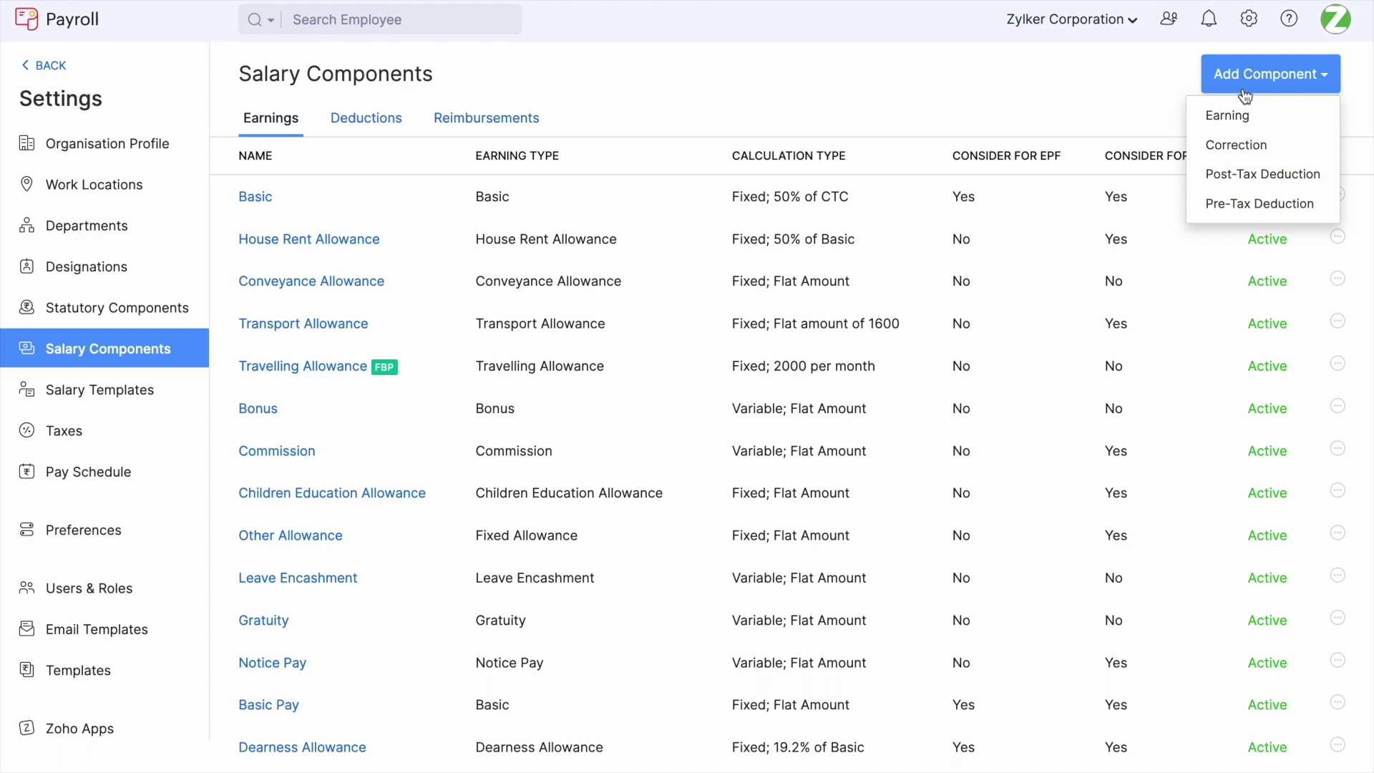
click(1232, 118)
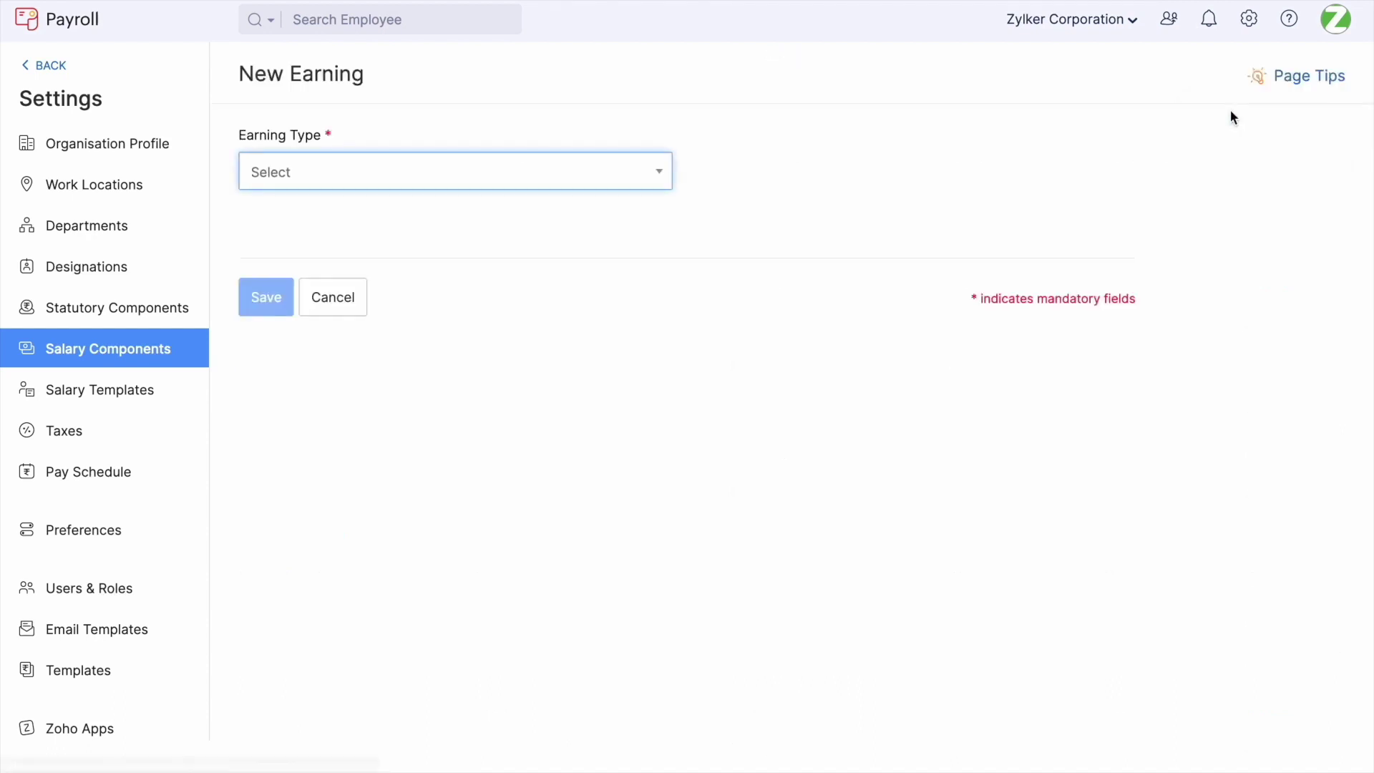
click(595, 174)
text(food)
click(538, 254)
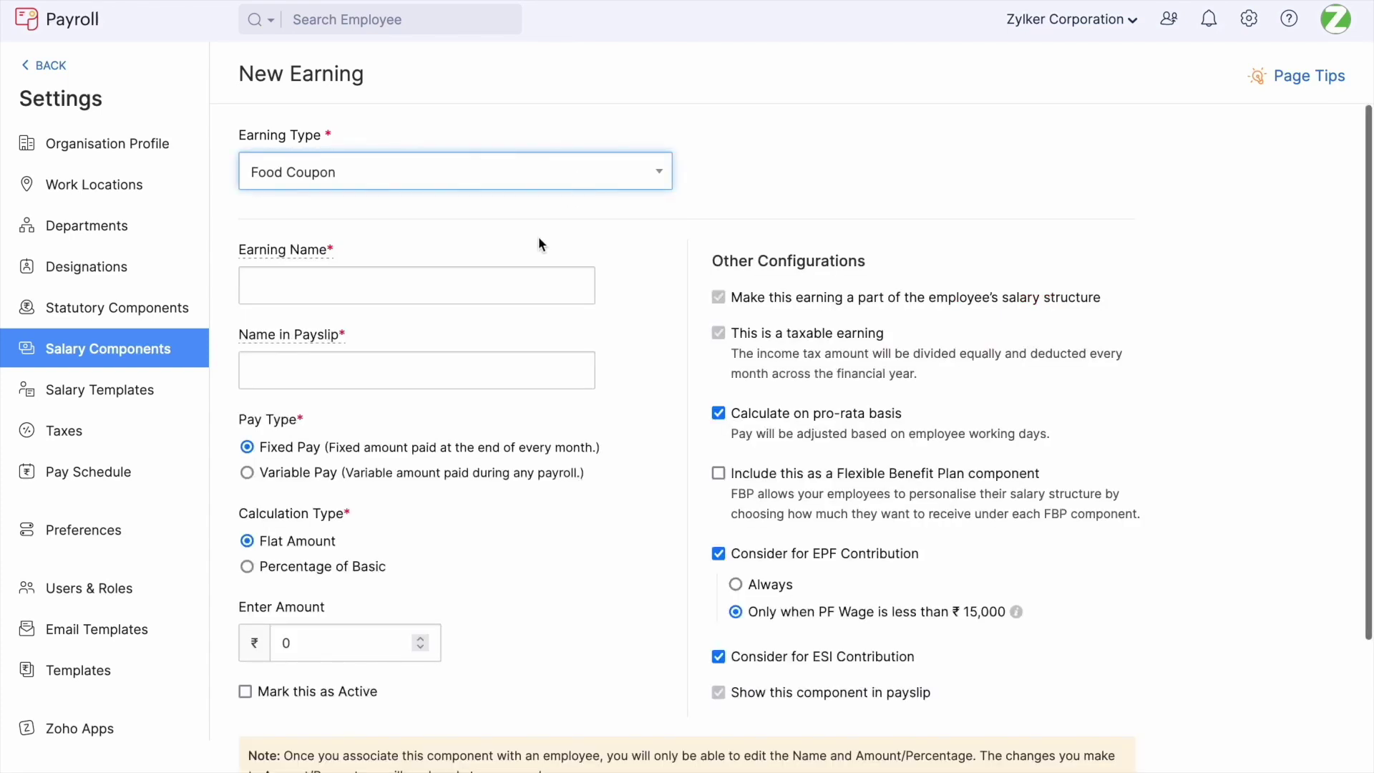
Name it Sodexo Food Coupon (earning and payslip), set ₹2200, mark active and save
click(518, 277)
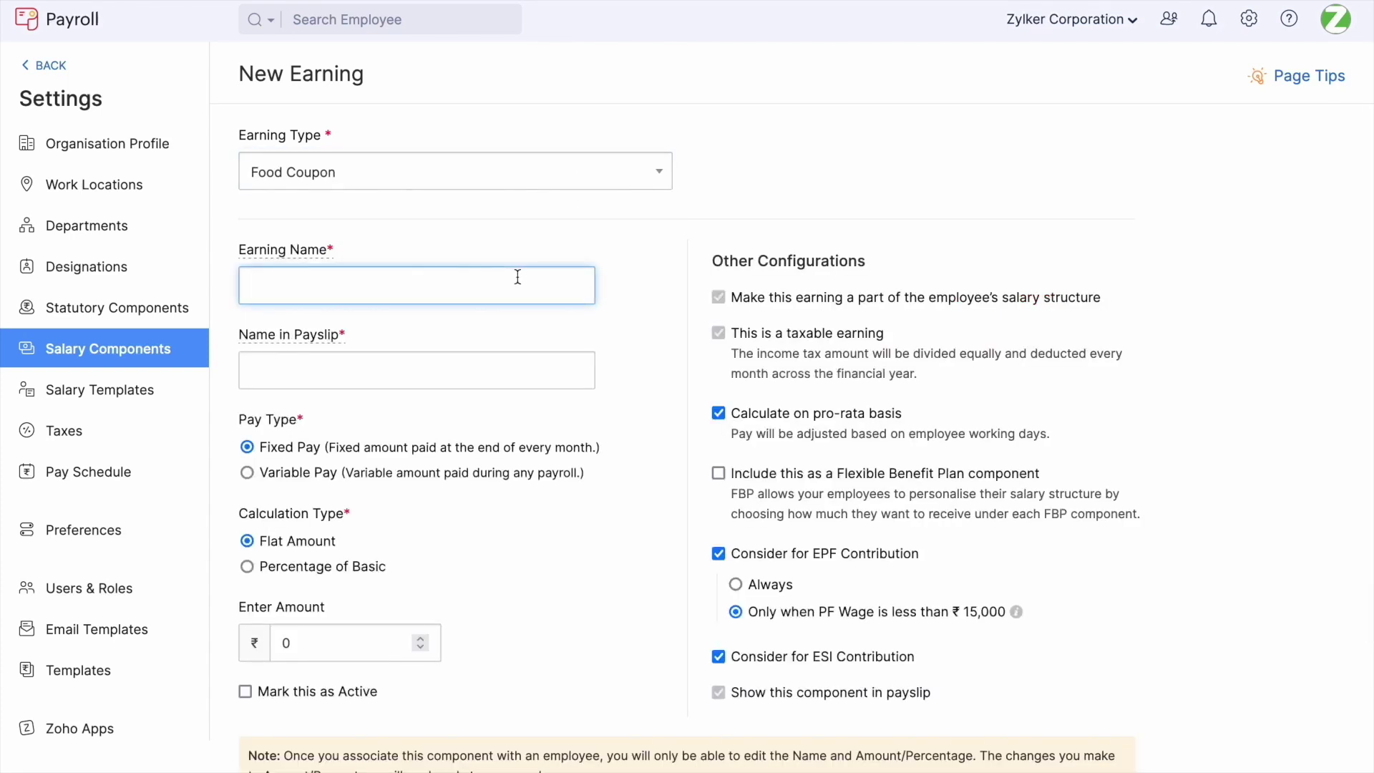
text(Sodexo Food Coupon)
click(481, 378)
text(Sodexo Food Coupon)
scroll(860, 220, down, 2)
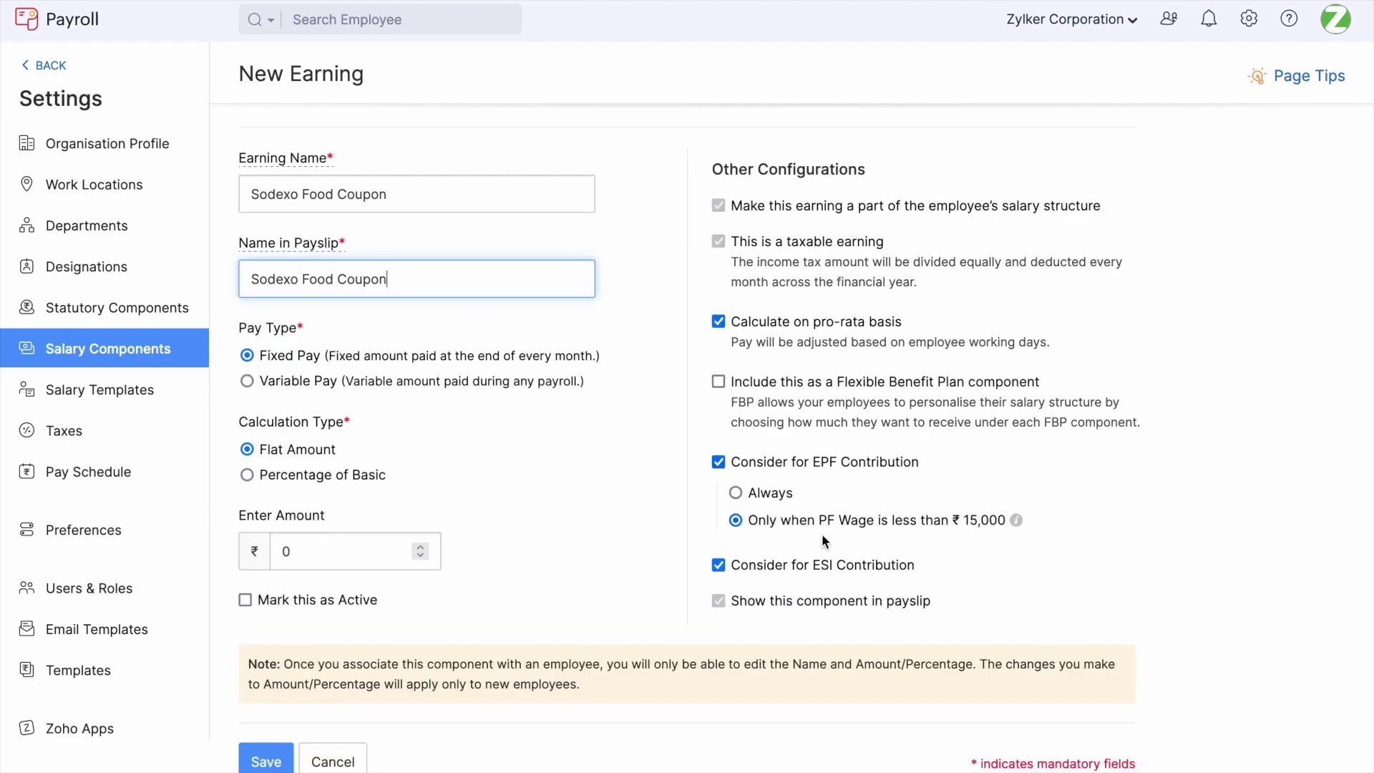
click(344, 560)
text(2200)
click(409, 602)
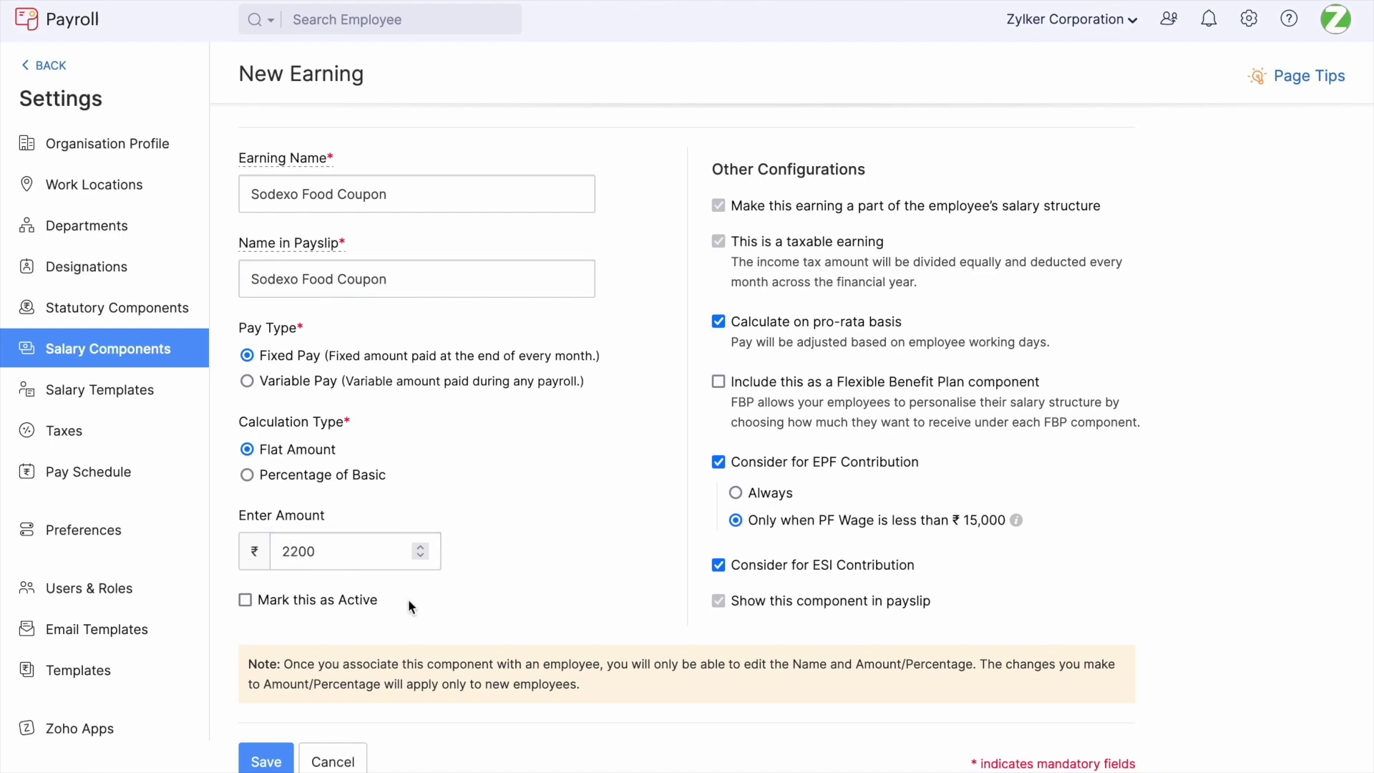
click(344, 601)
scroll(337, 604, down, 1)
click(270, 700)
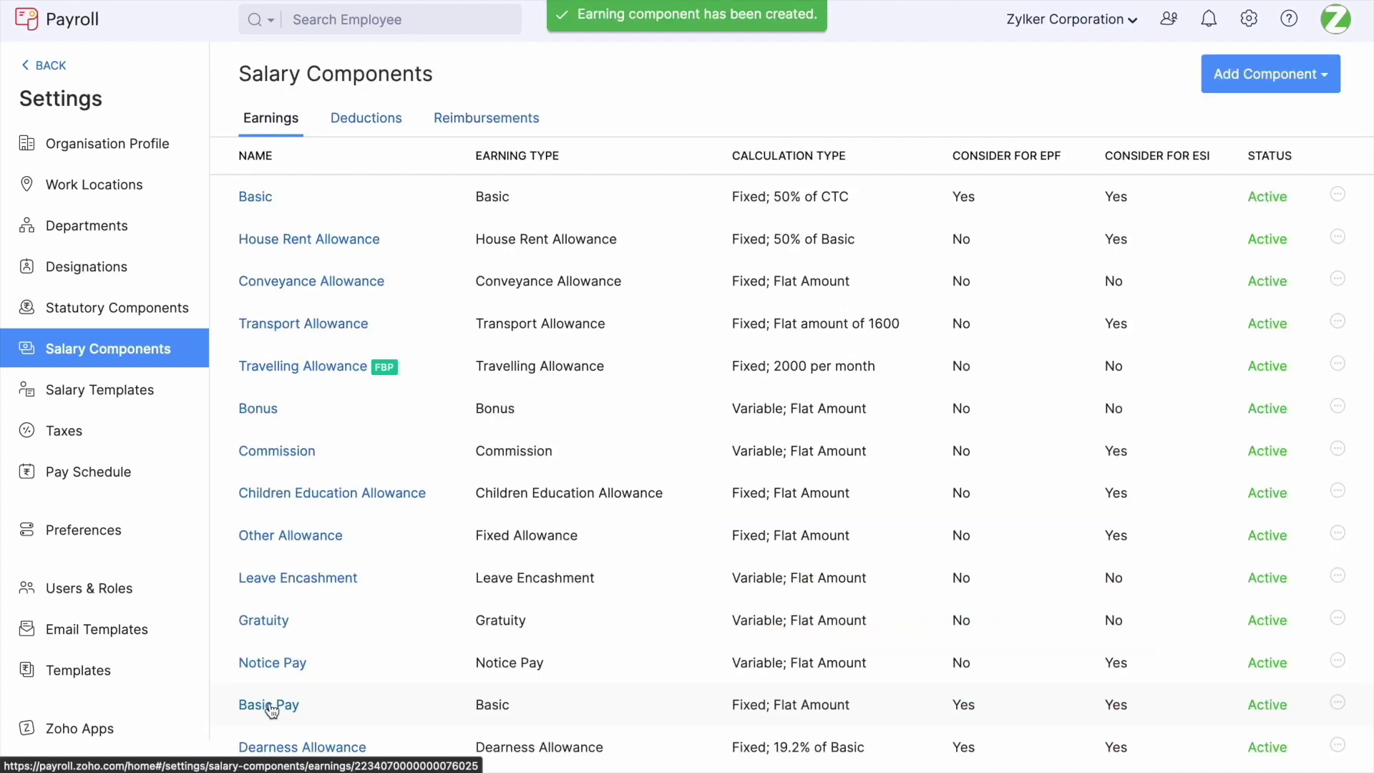
Open the Food Coupon Deduction from the deductions list to review it
click(383, 127)
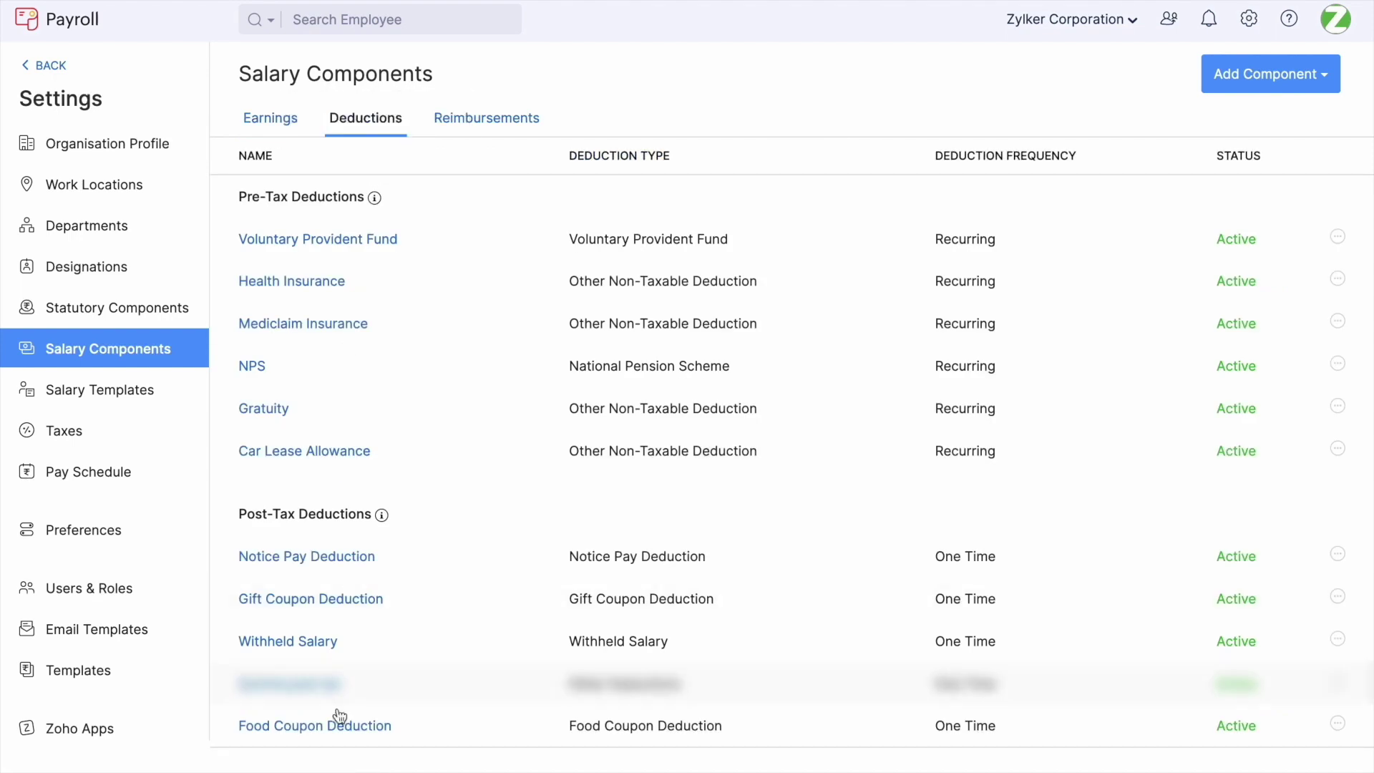
click(339, 726)
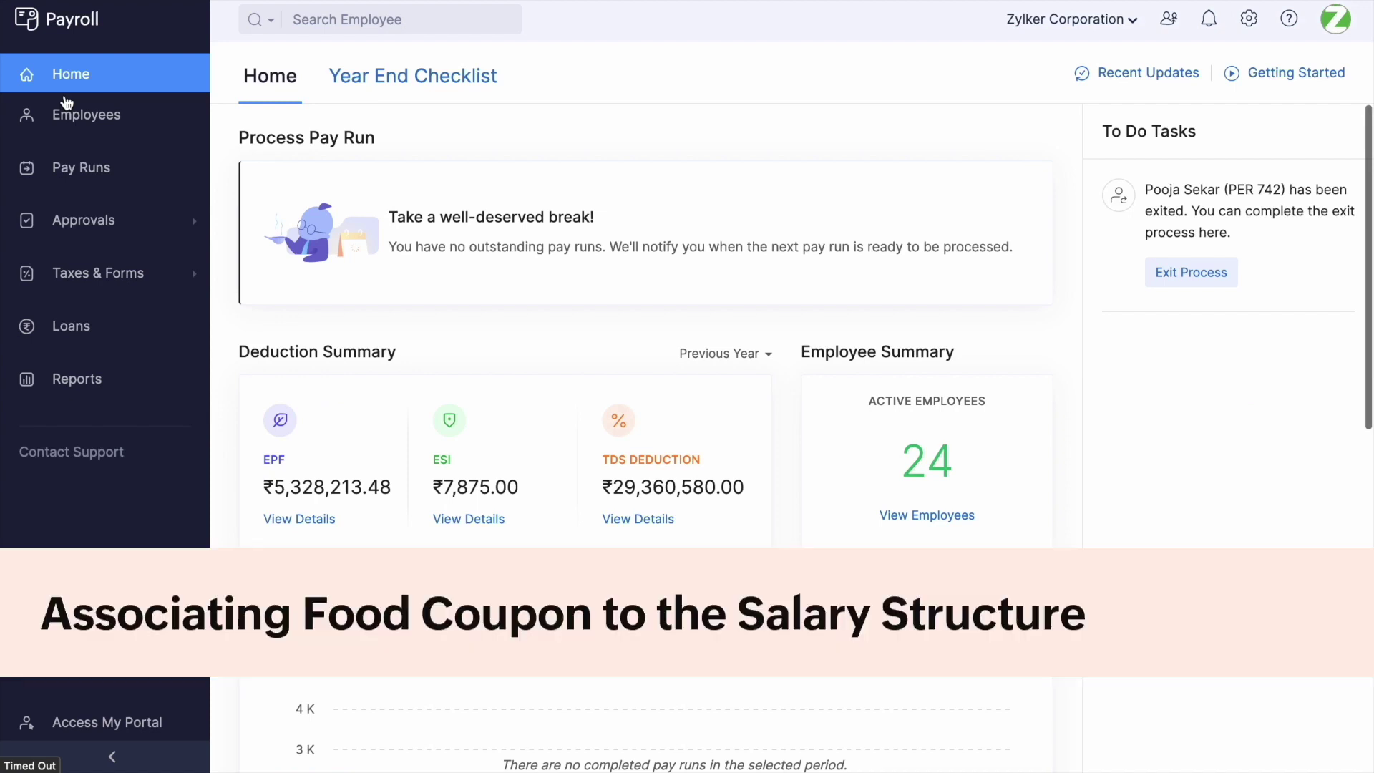
Open the first employee's salary details for editing
click(72, 123)
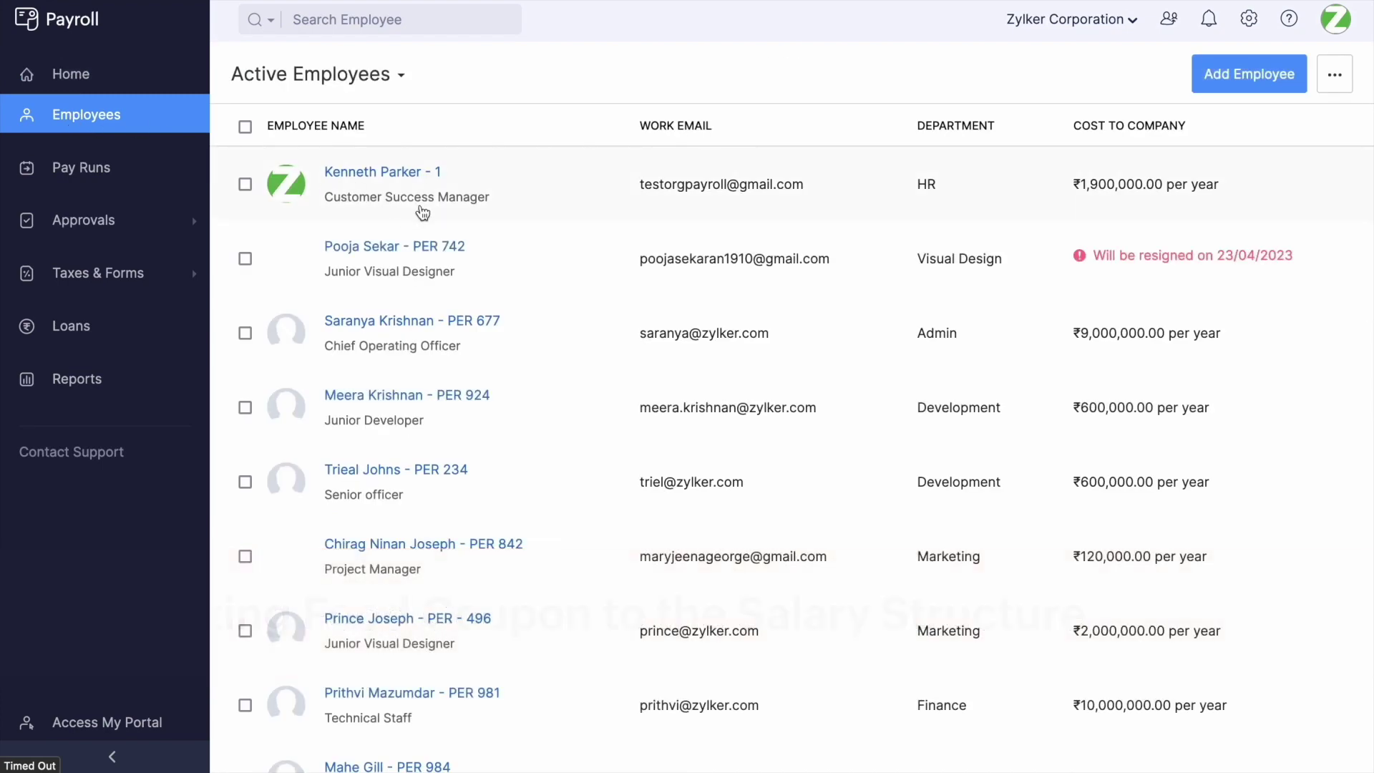
click(420, 207)
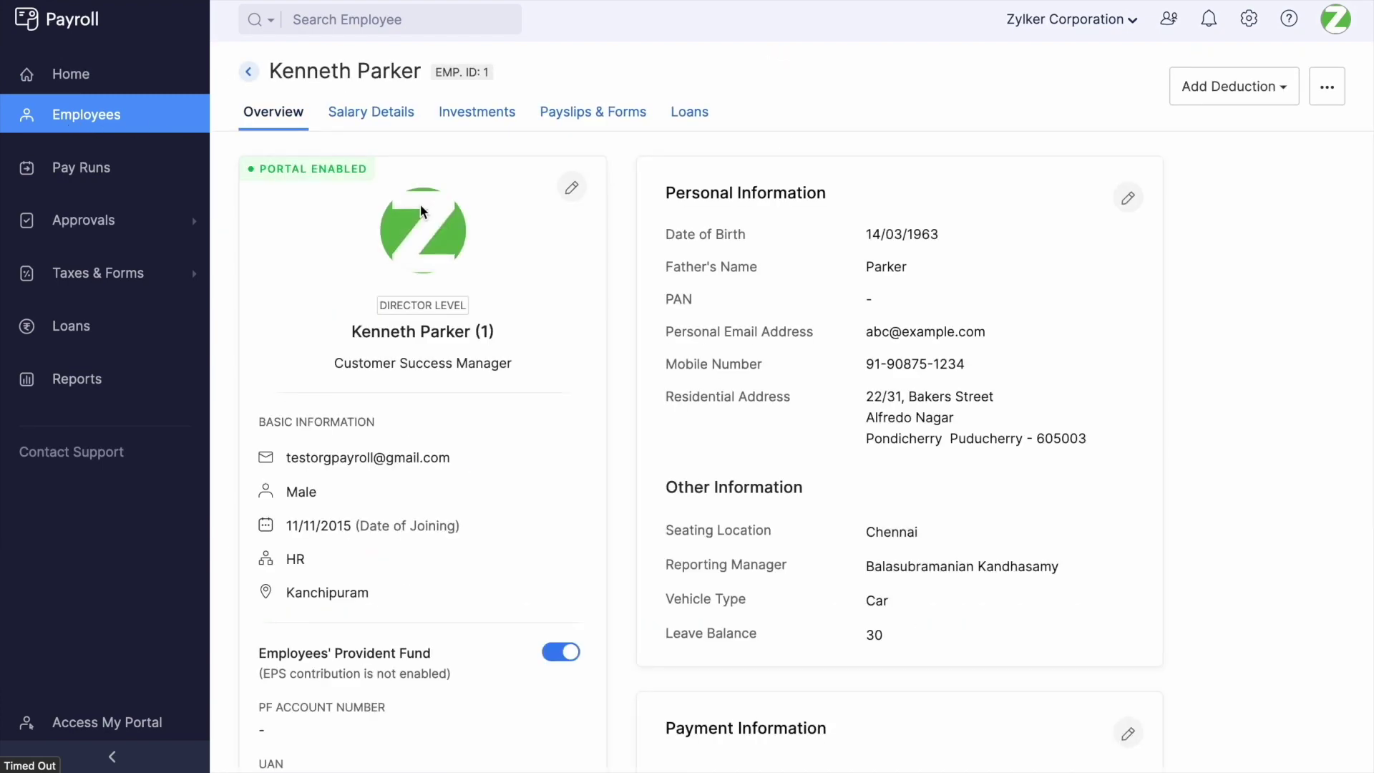
click(396, 123)
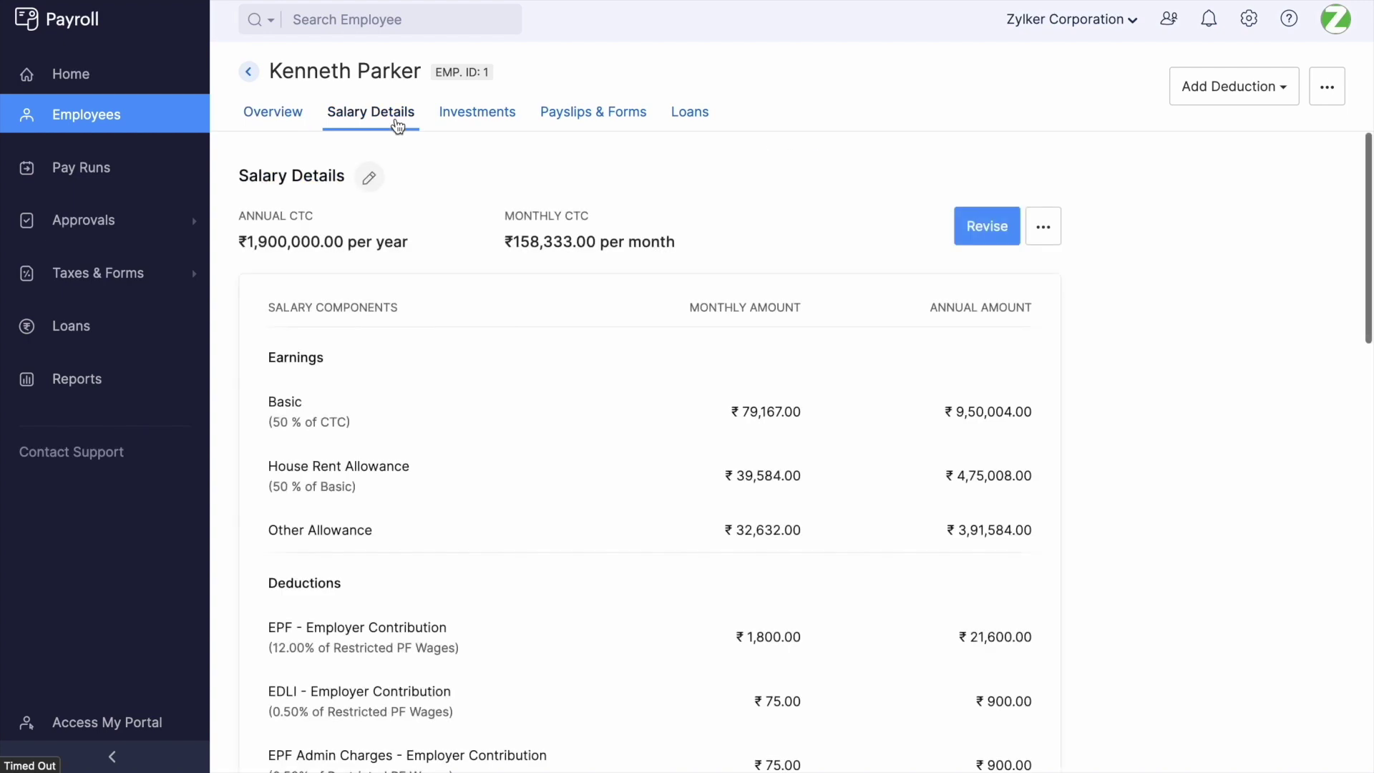
click(370, 179)
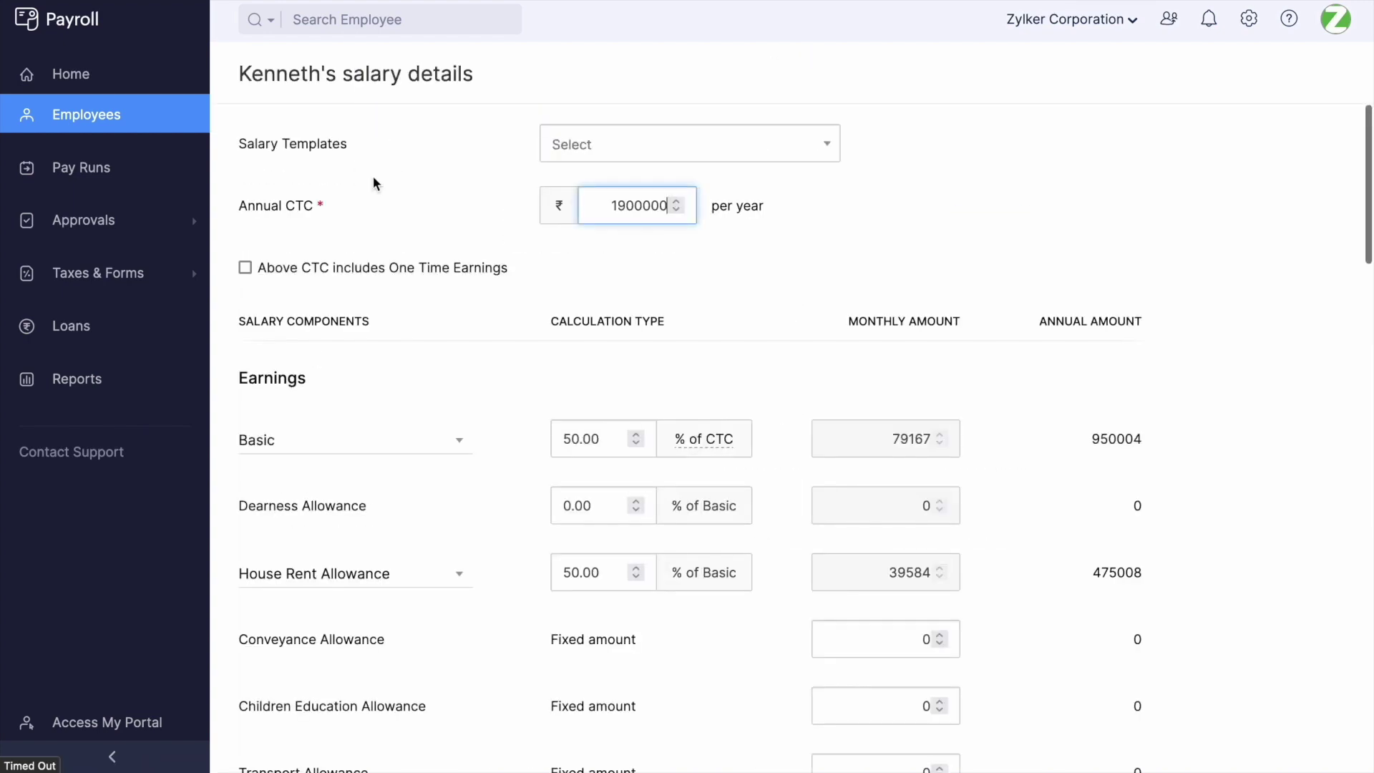
Enter ₹2,200 for Sodexo Food Coupon and save the salary structure
scroll(374, 183, down, 5)
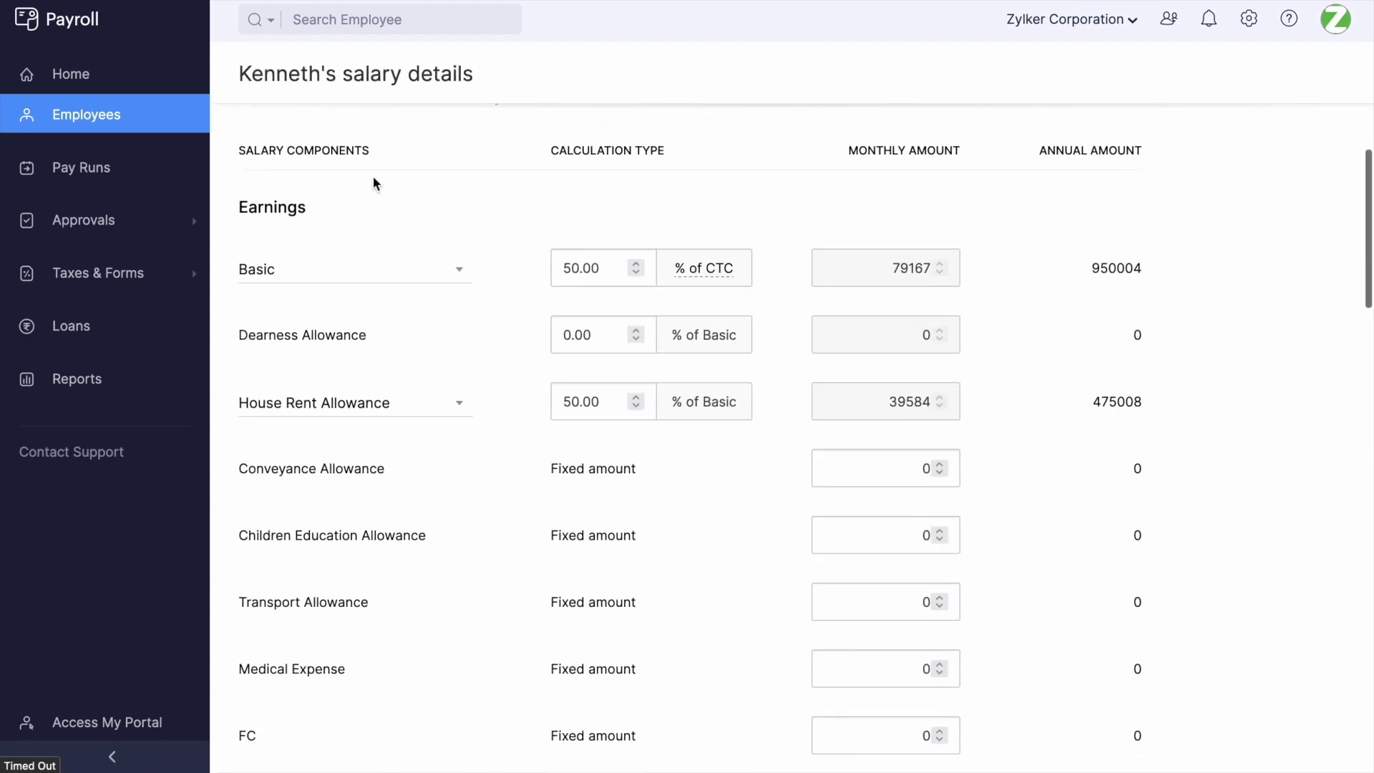
click(859, 576)
text(2200)
click(704, 578)
scroll(705, 578, down, 10)
scroll(542, 535, down, 8)
scroll(543, 534, up, 4)
scroll(542, 534, down, 4)
click(274, 690)
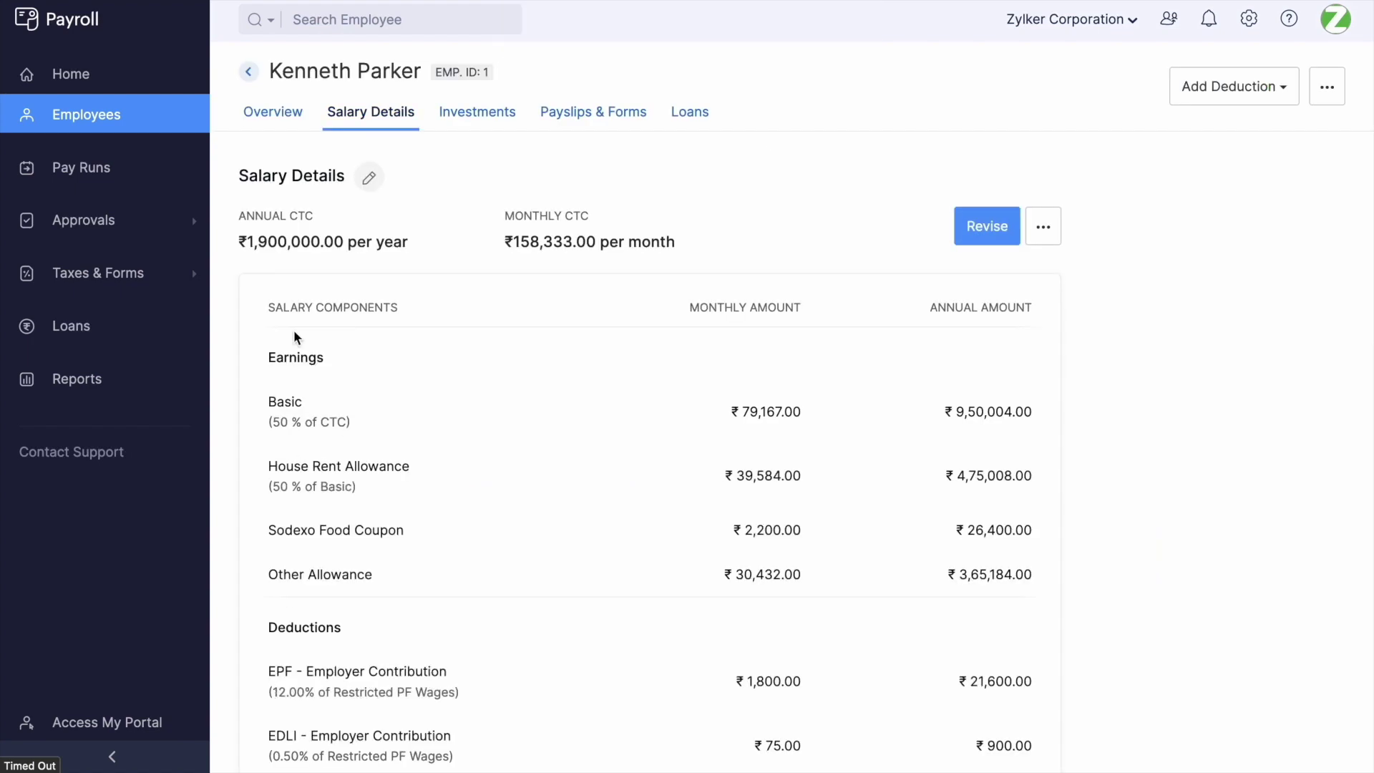
click(161, 174)
Apply the salary changes to the draft regular payroll and save the employee's pay run details
click(1000, 266)
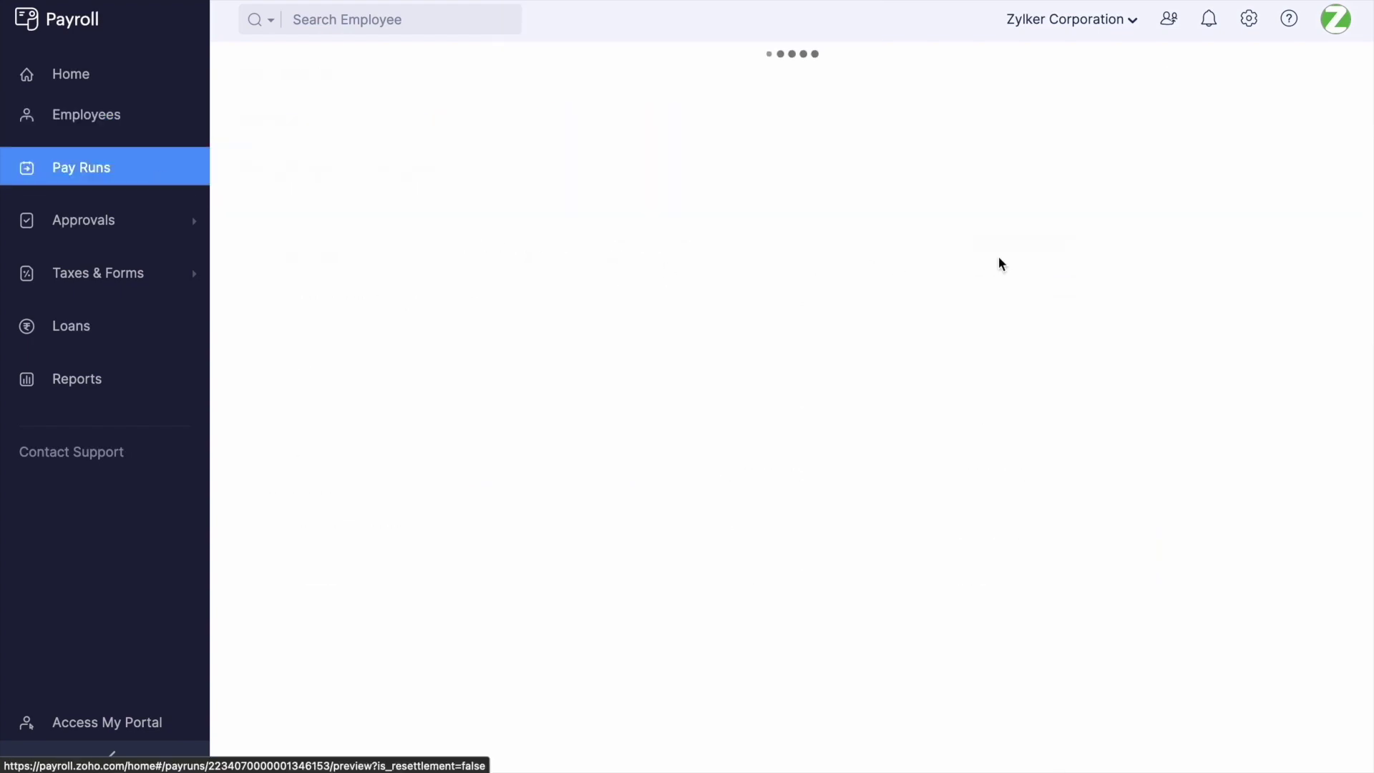
click(1033, 487)
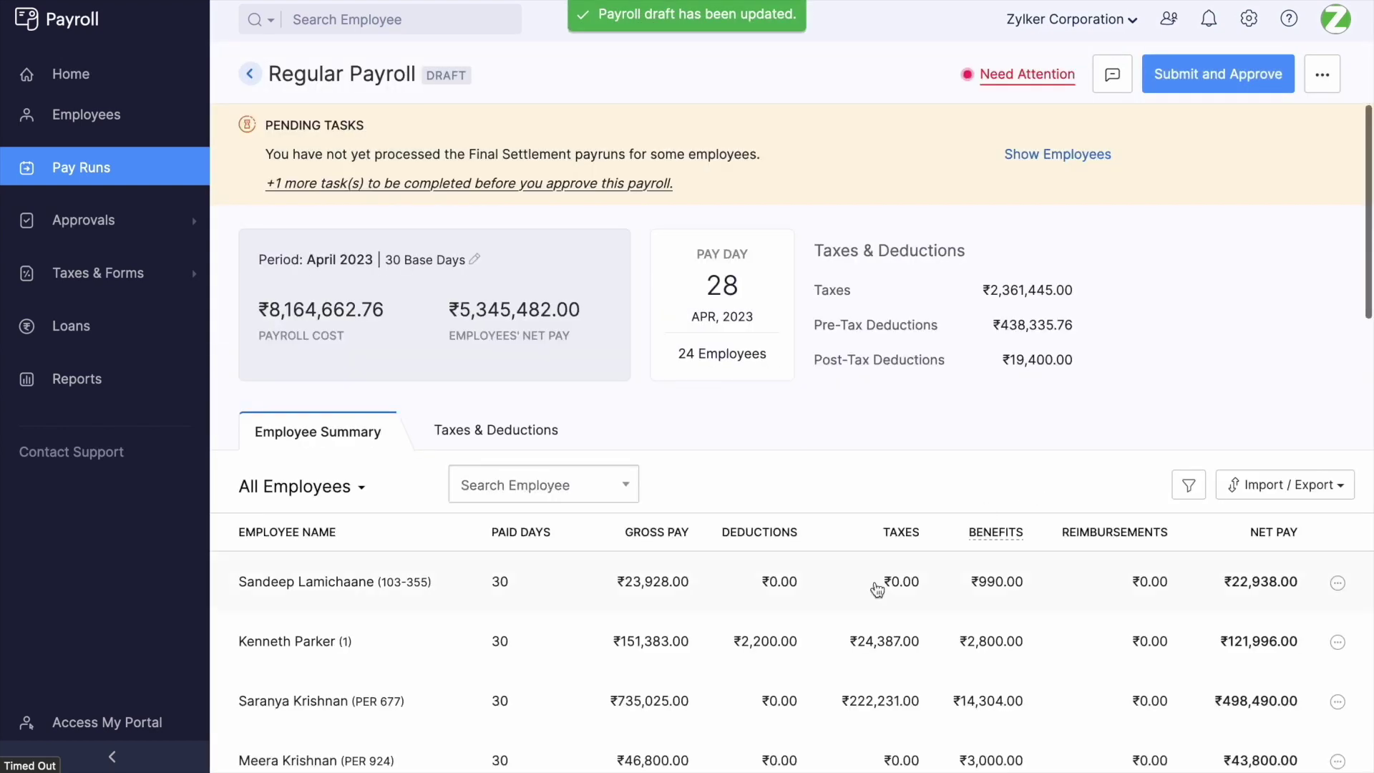
click(846, 644)
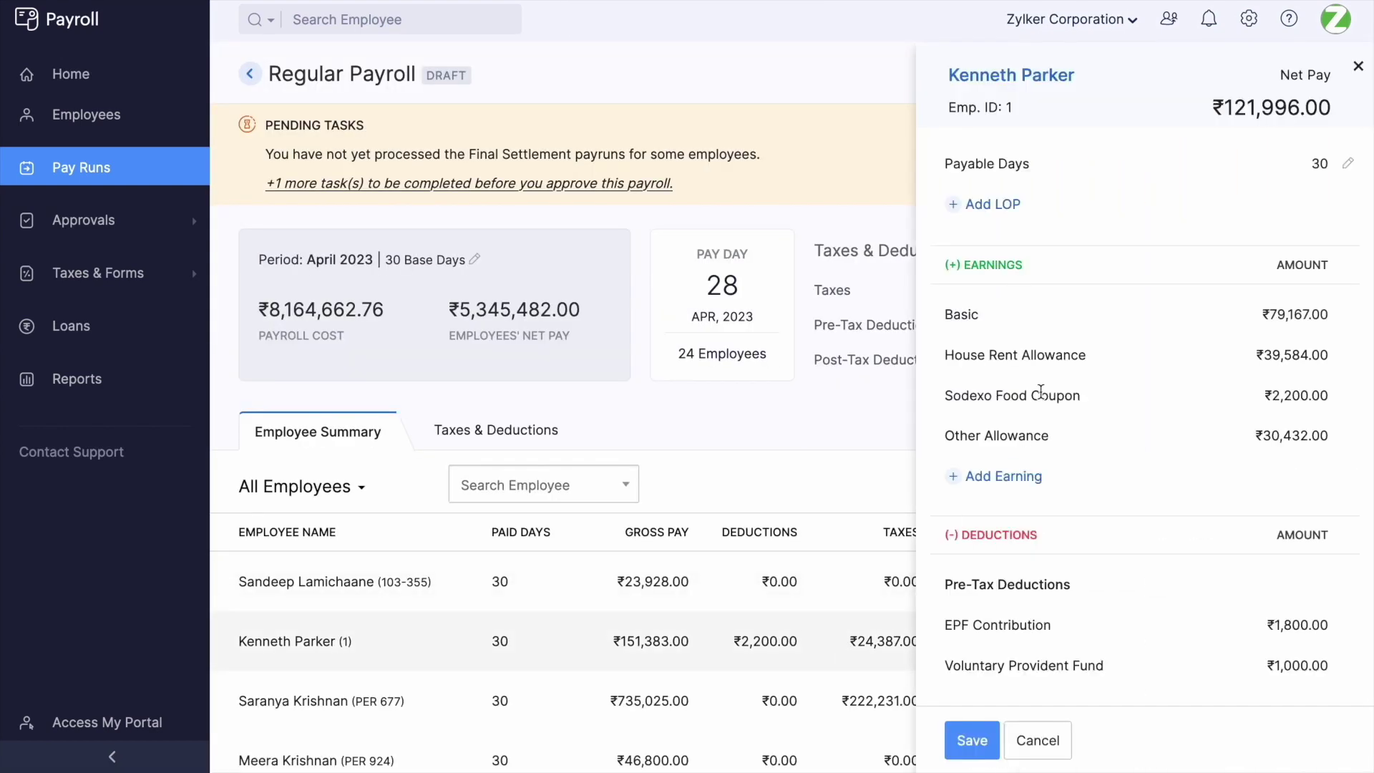
scroll(1041, 393, down, 5)
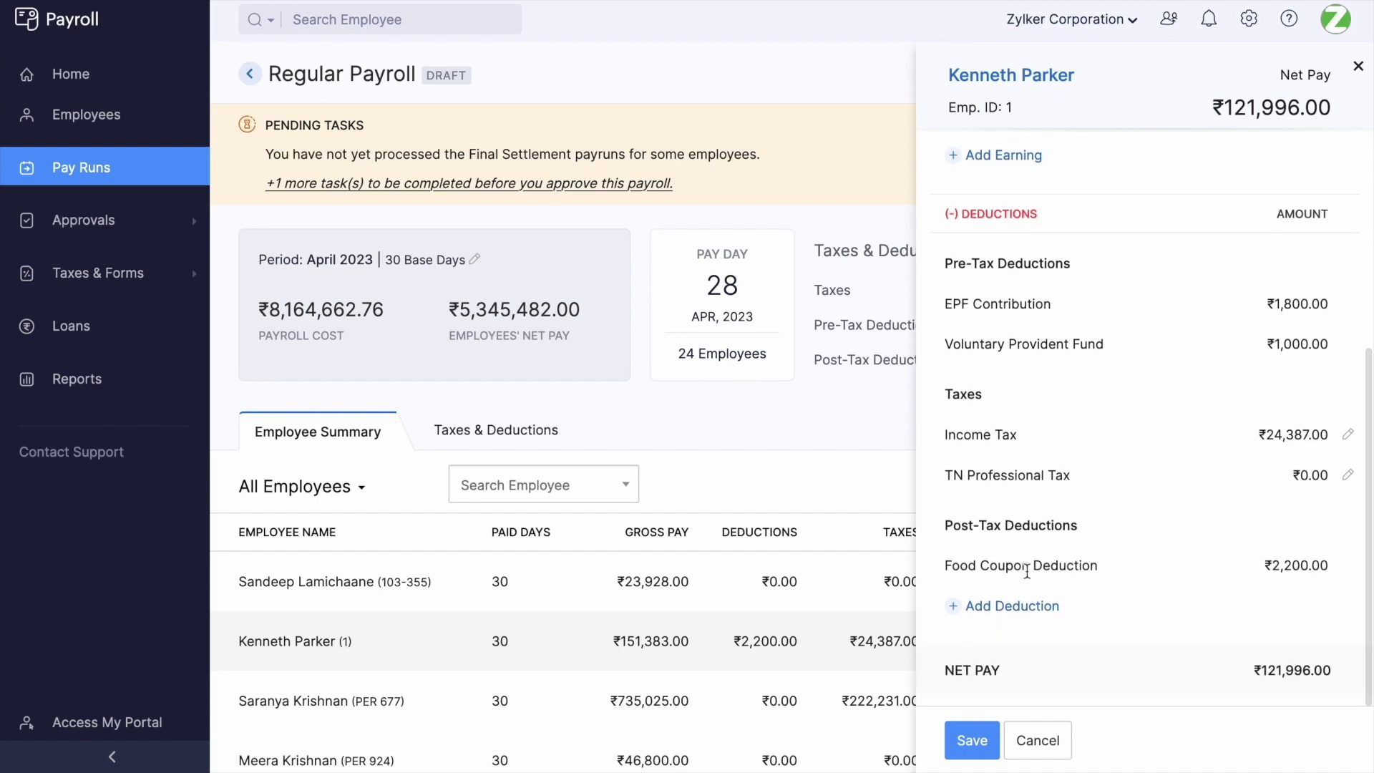
click(971, 748)
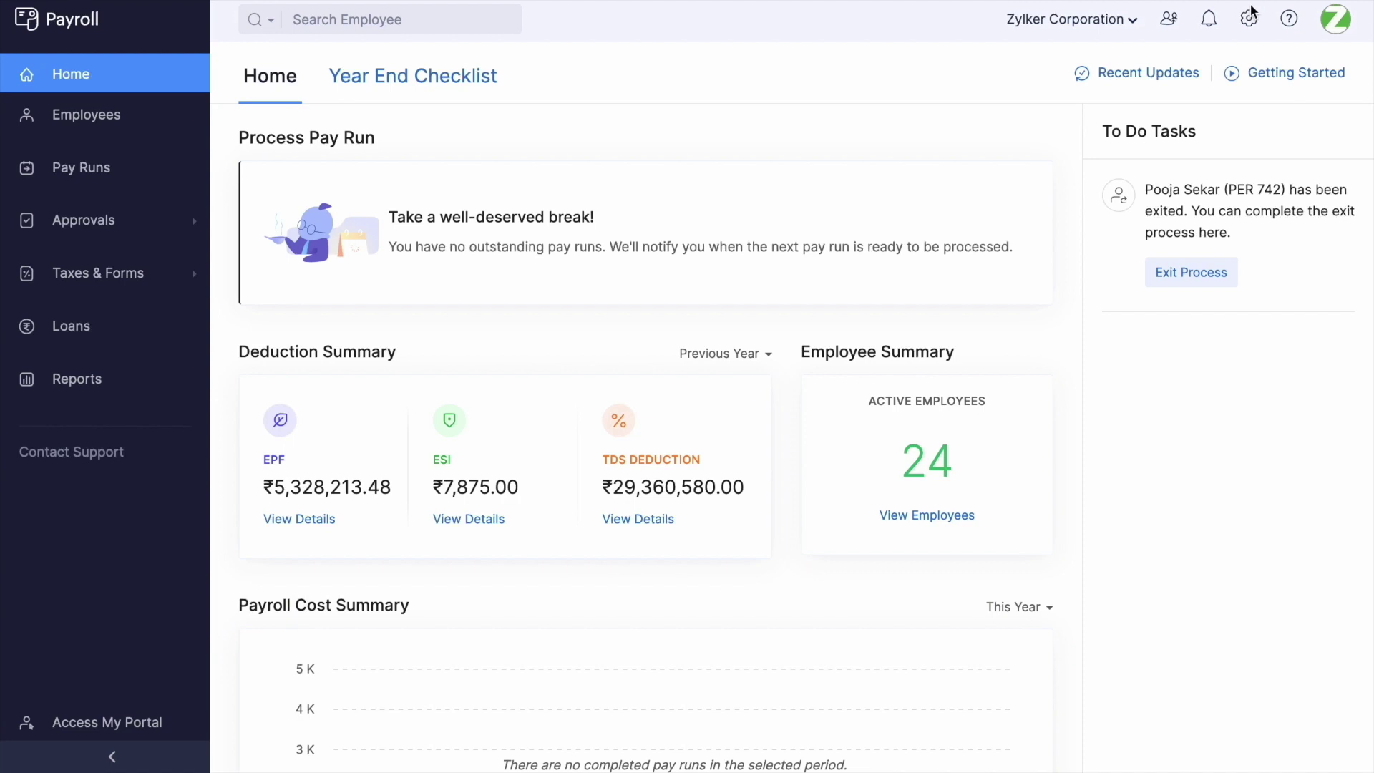
Start a new earning in Salary Components with earning type Gift Coupon
click(1254, 22)
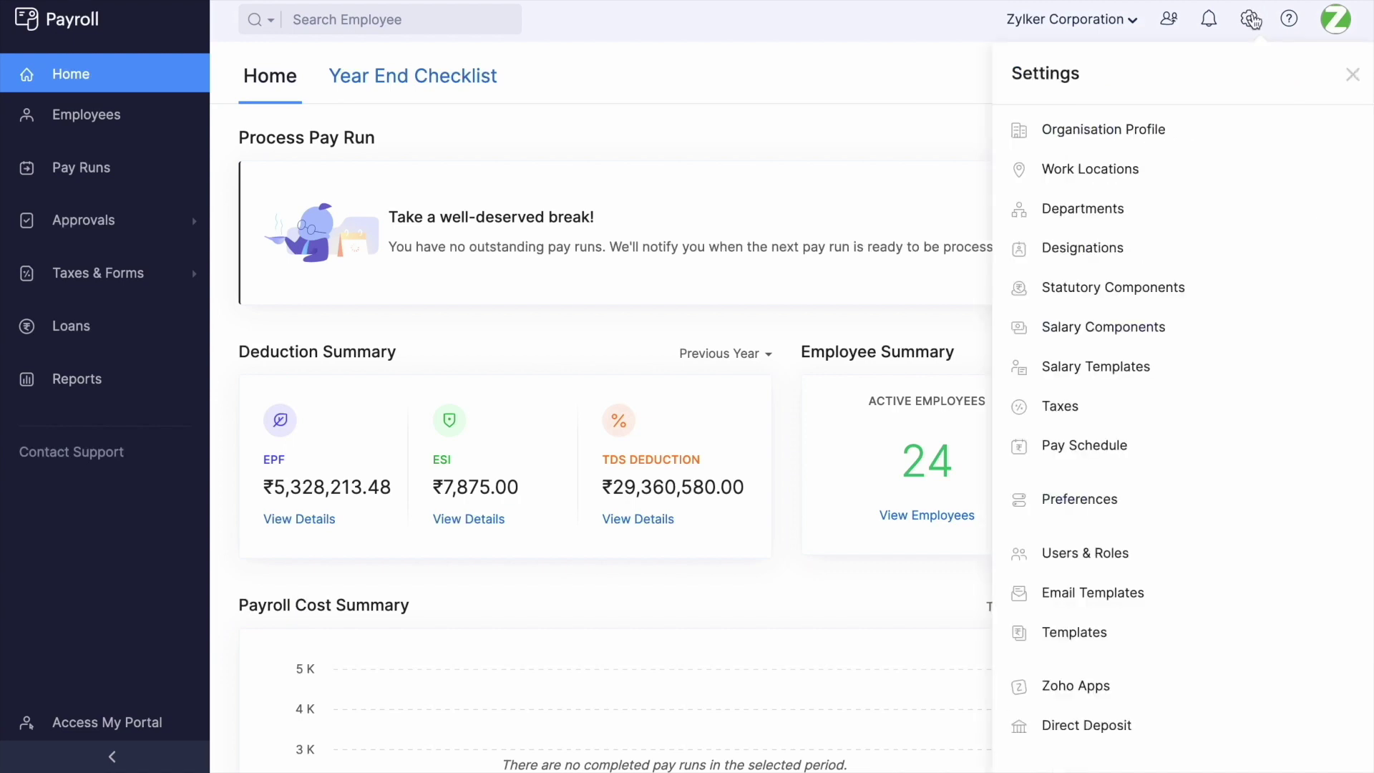
click(1368, 347)
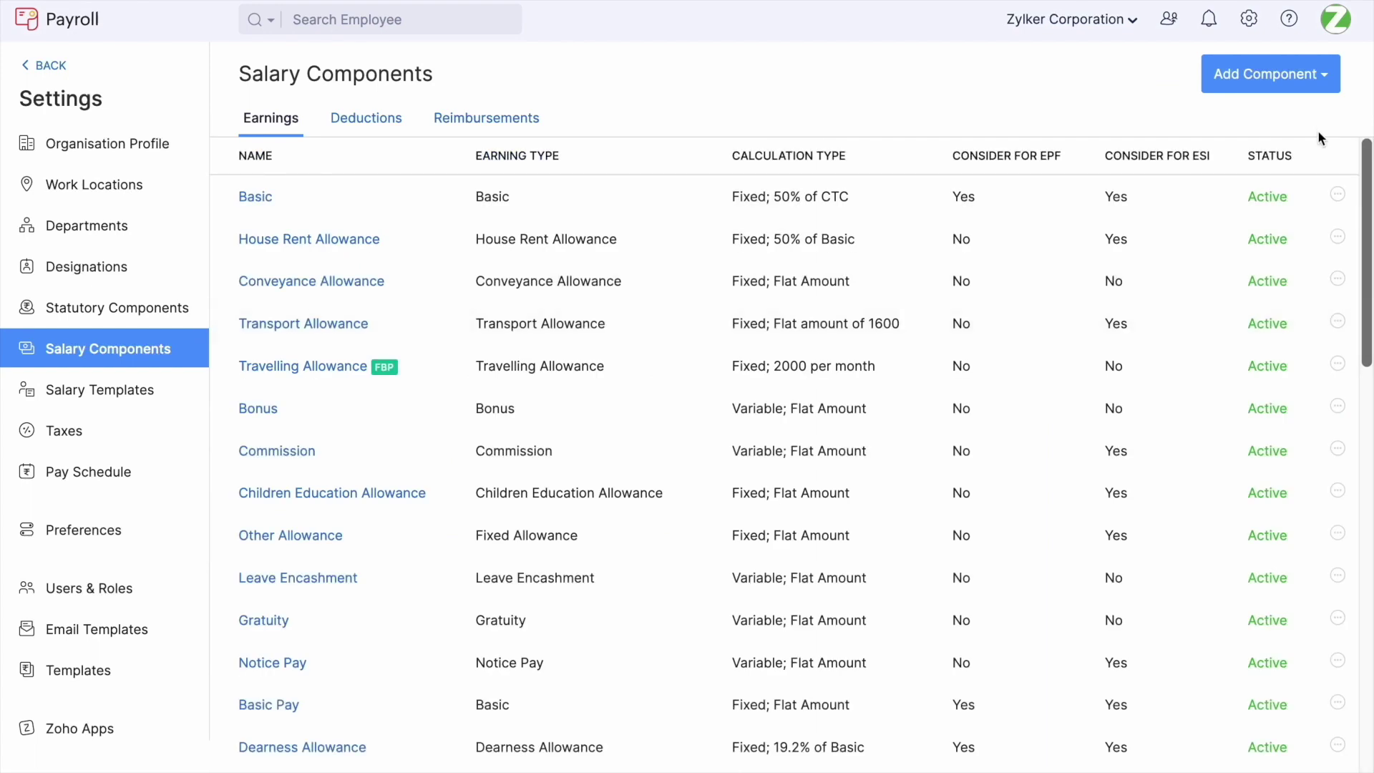
click(1317, 84)
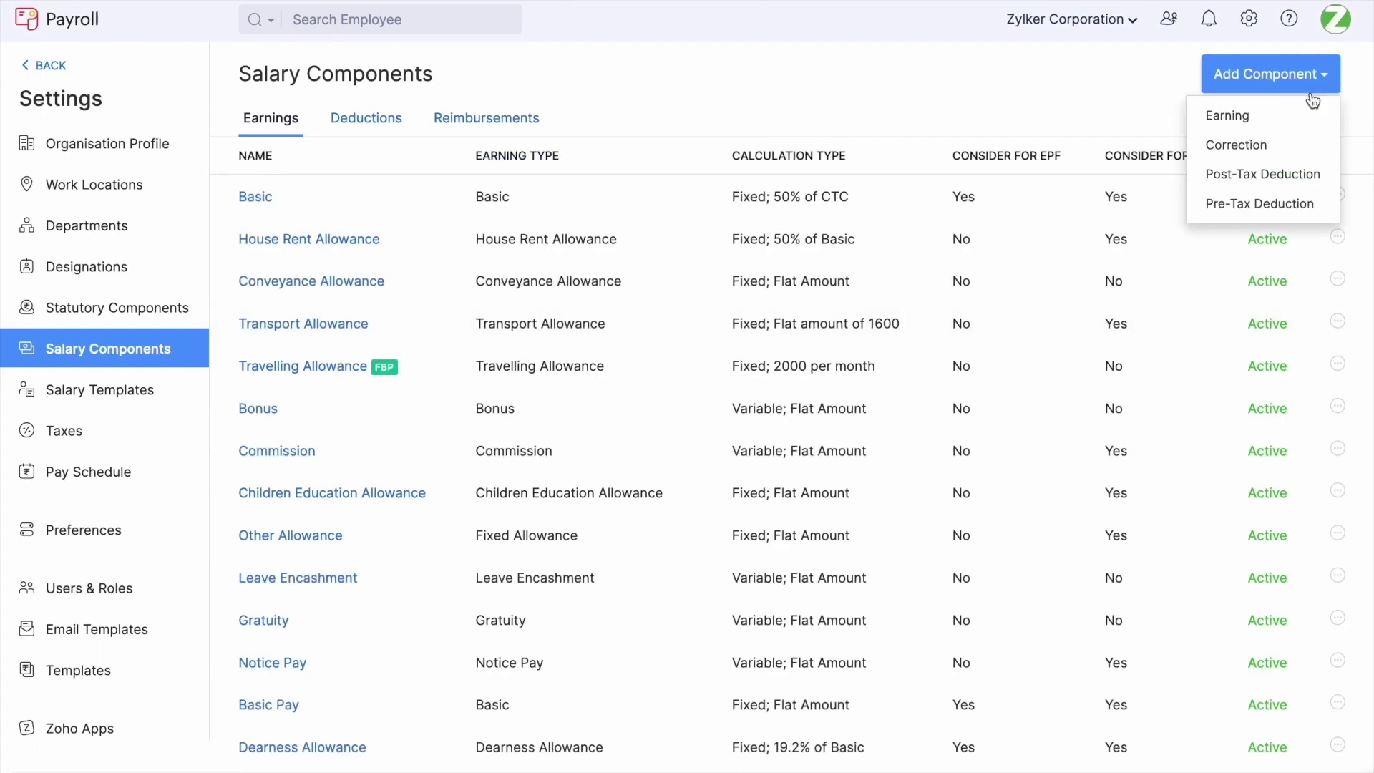
click(1303, 115)
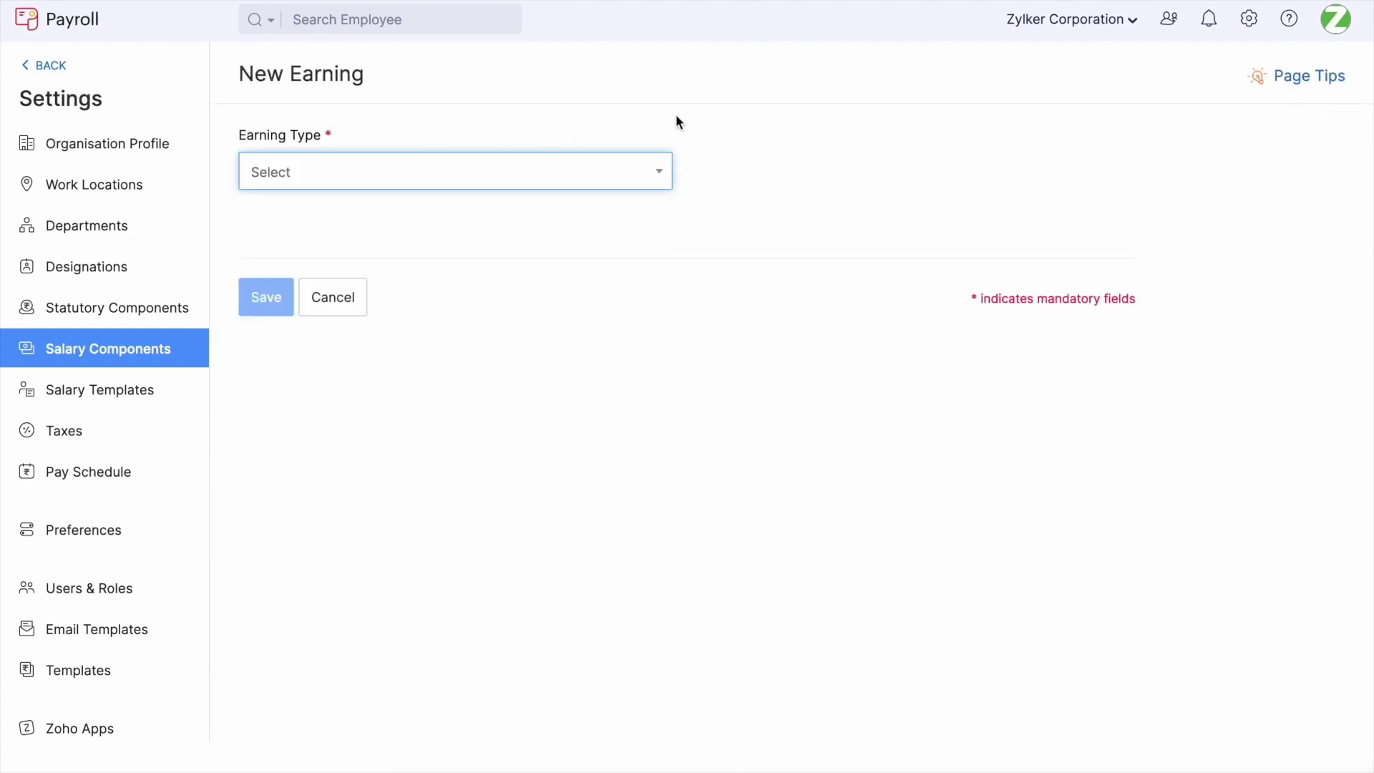
click(596, 174)
text(gif)
key(Return)
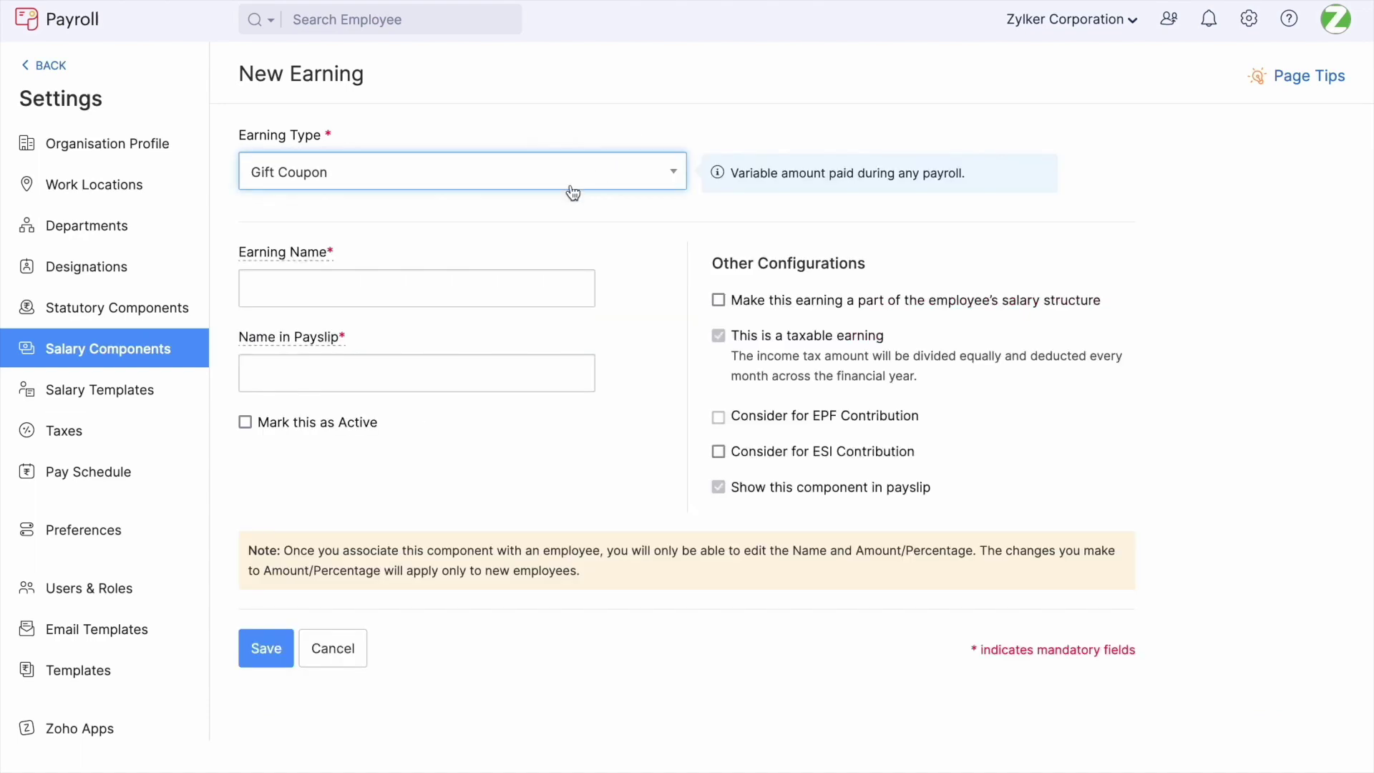
Name the earning Gift Coupon on earning and payslip, mark it active and save
click(497, 277)
text(Gift Coupon)
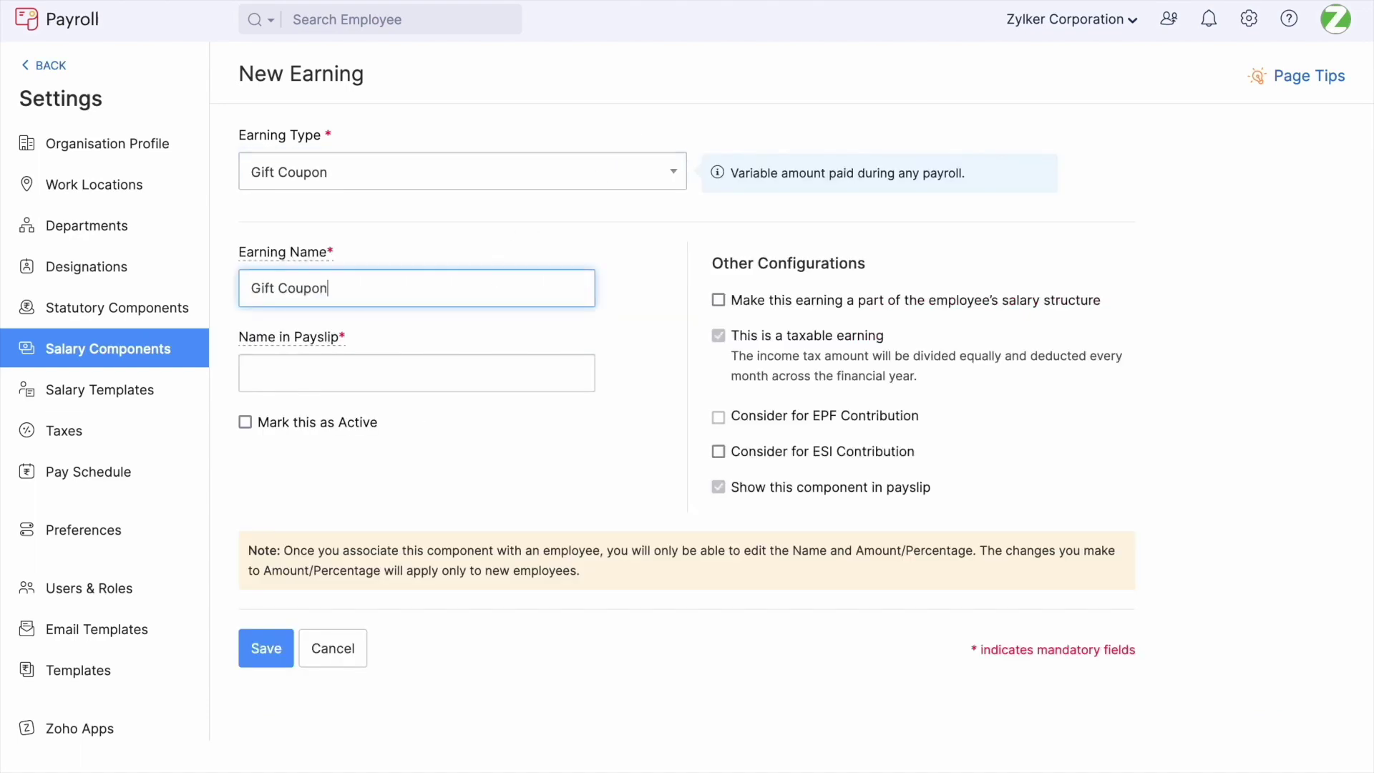
click(439, 384)
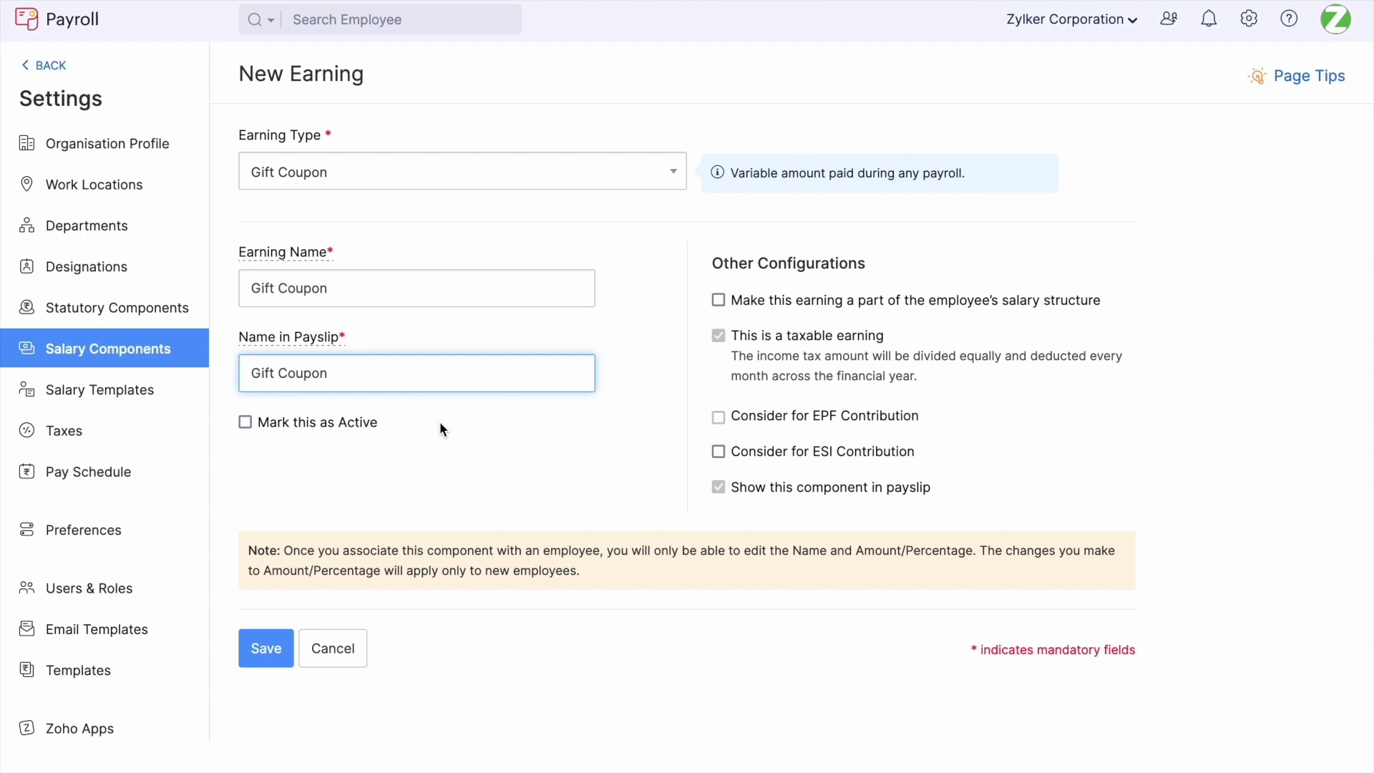
click(324, 427)
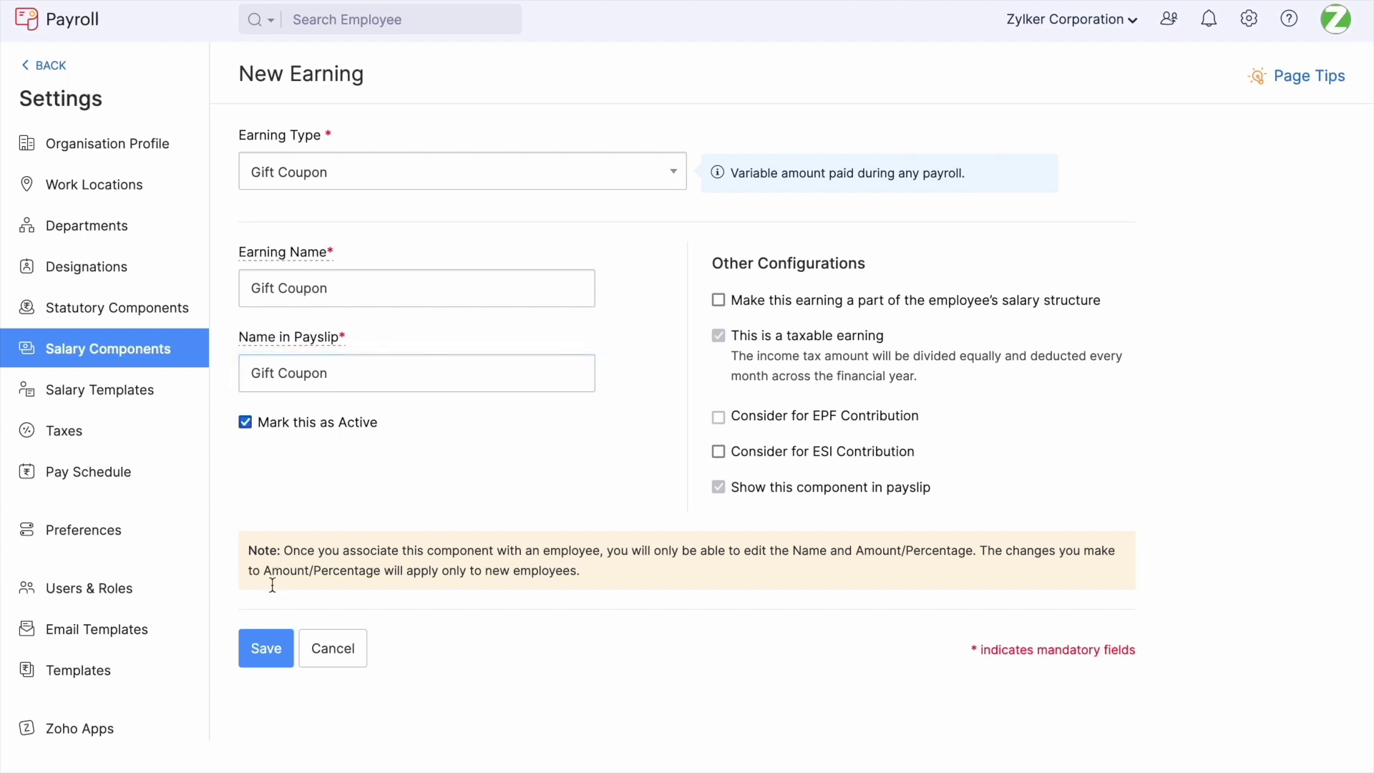
click(266, 648)
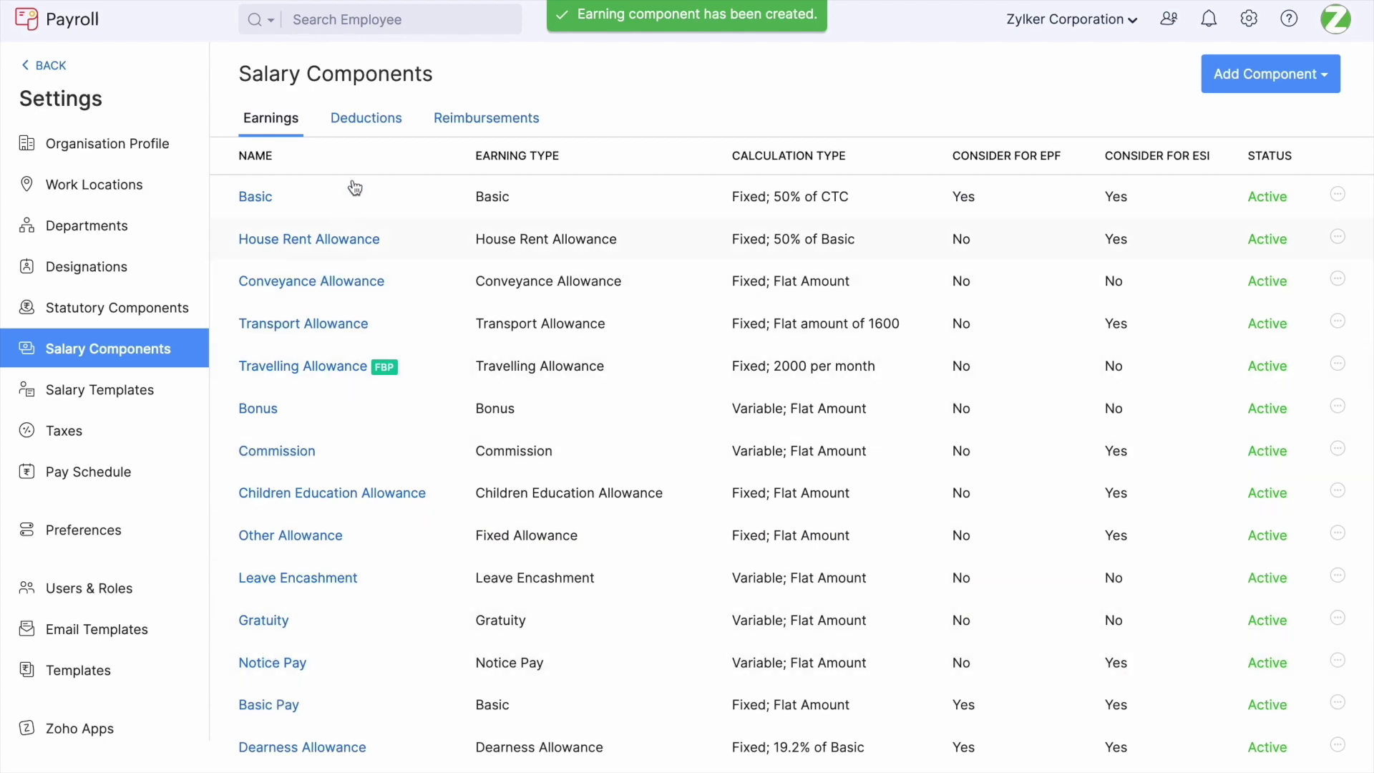
Re-save the Gift Coupon Deduction from the deductions list, then return Home
click(370, 130)
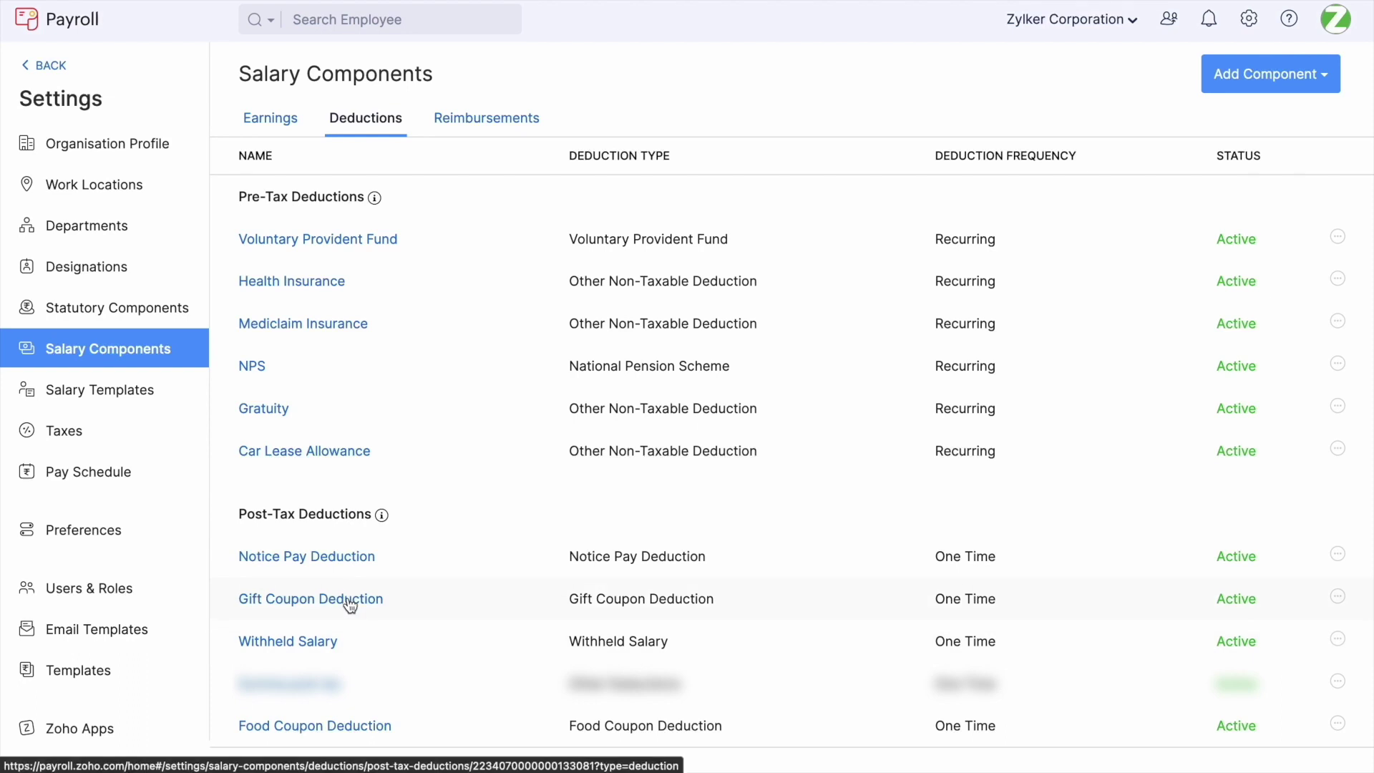
click(350, 605)
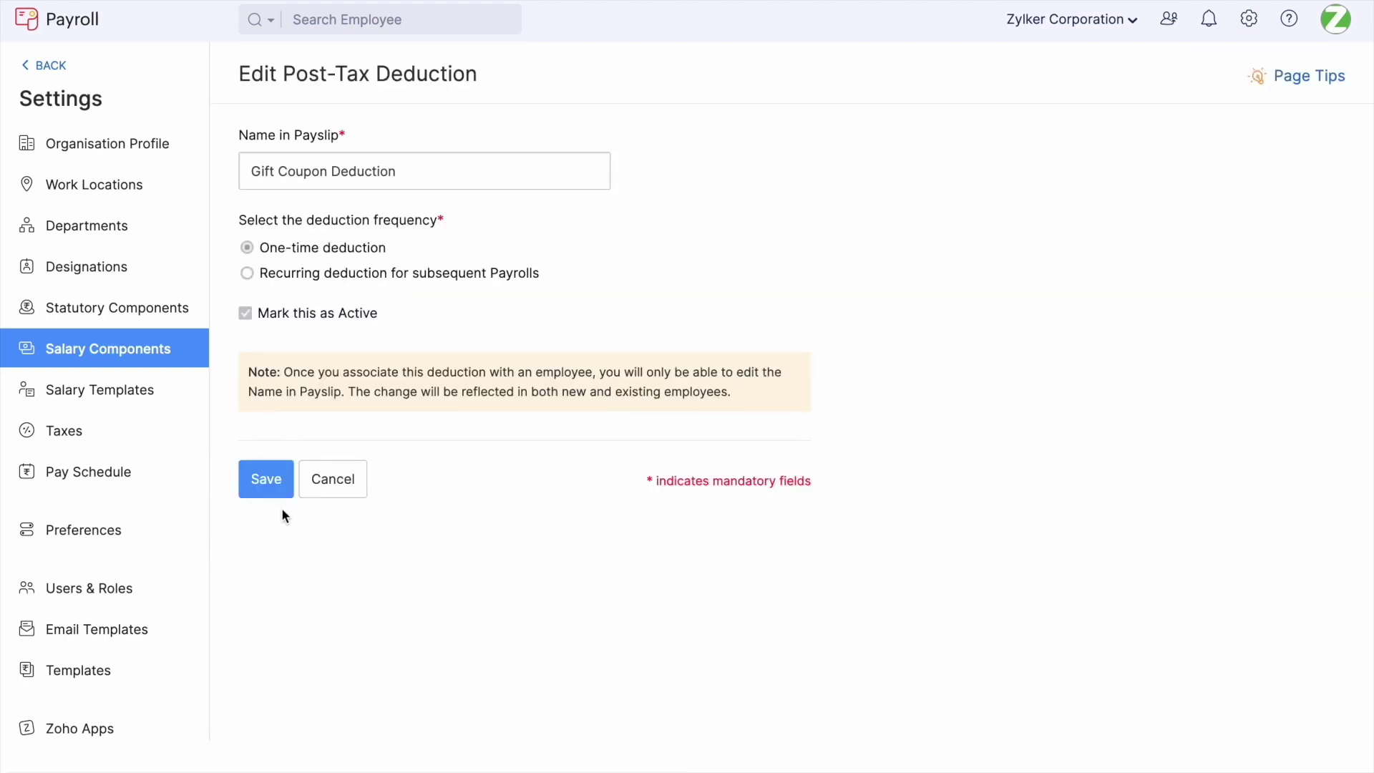
click(275, 497)
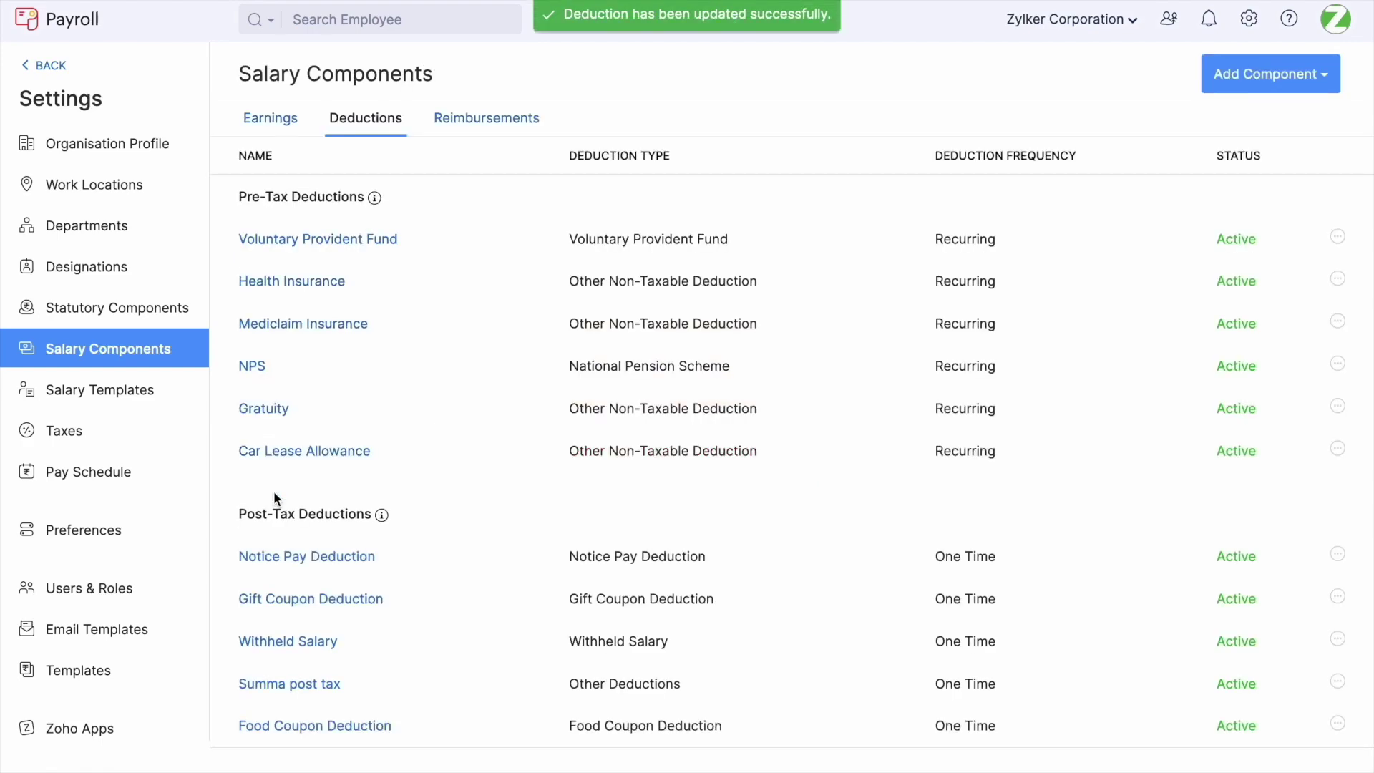
click(43, 67)
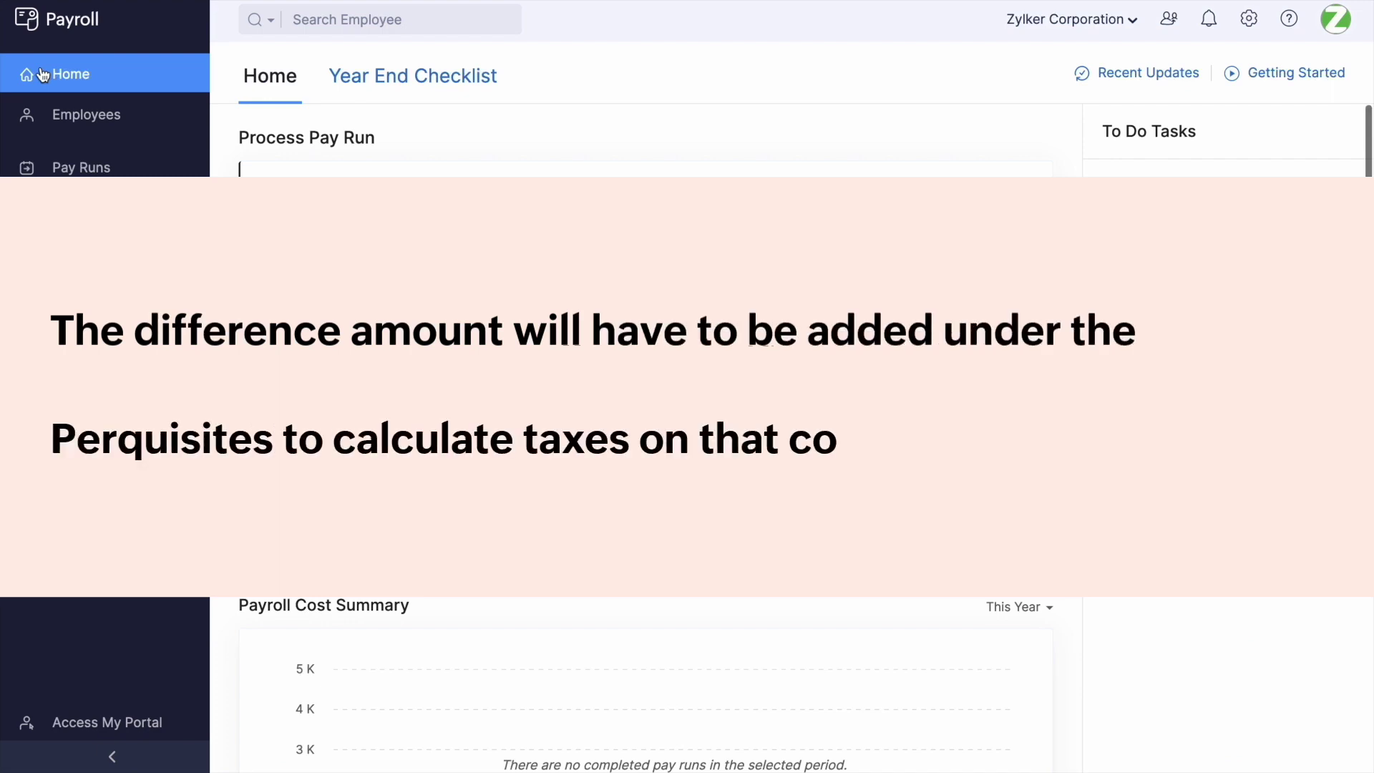
Open an active employee's salary details
click(161, 117)
click(43, 74)
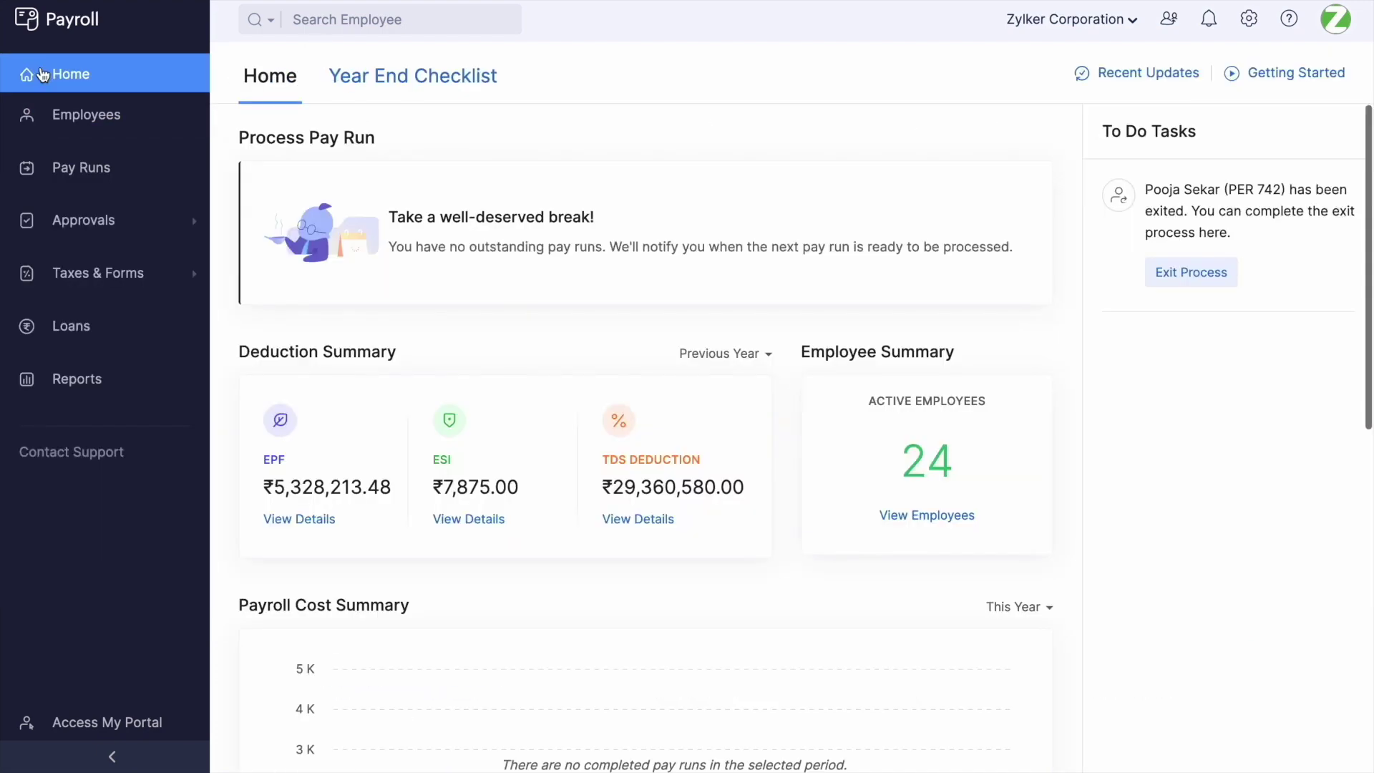
click(159, 115)
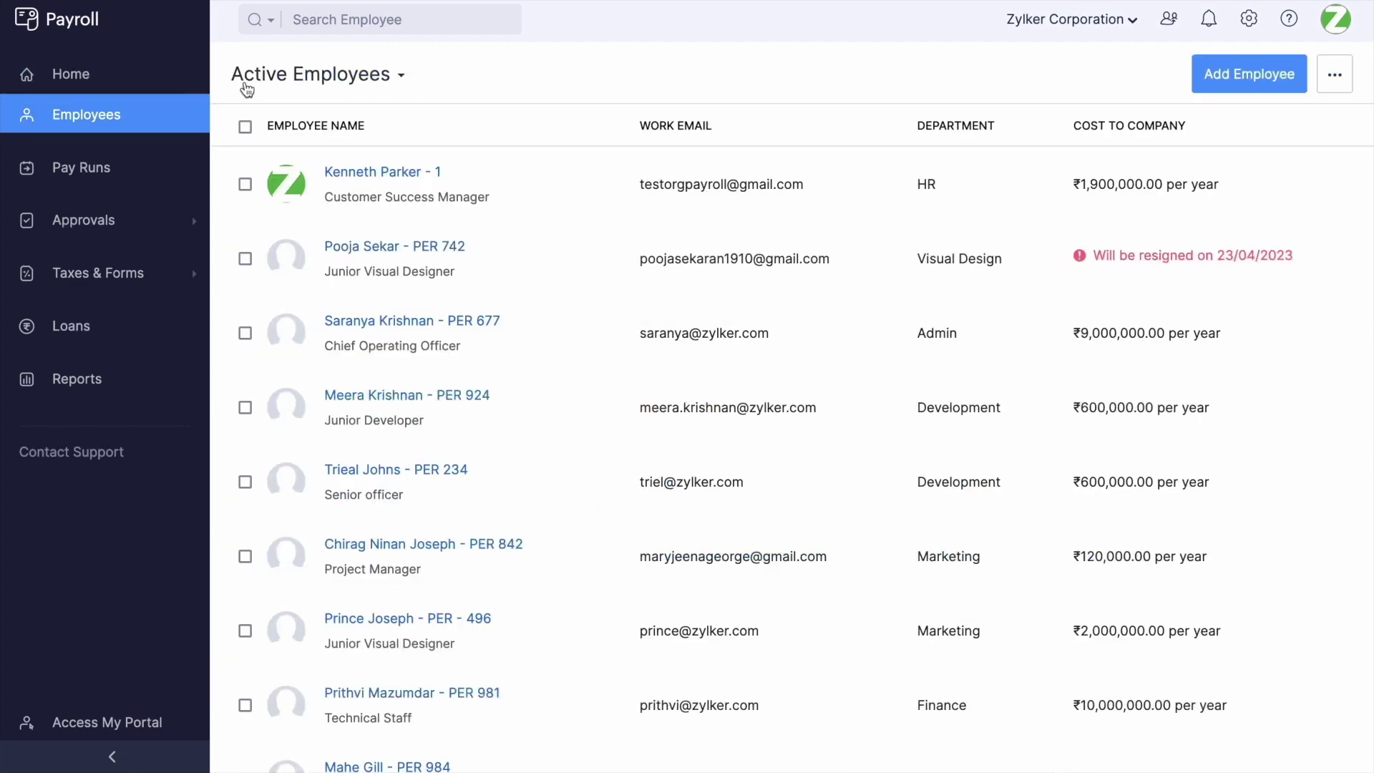
click(426, 405)
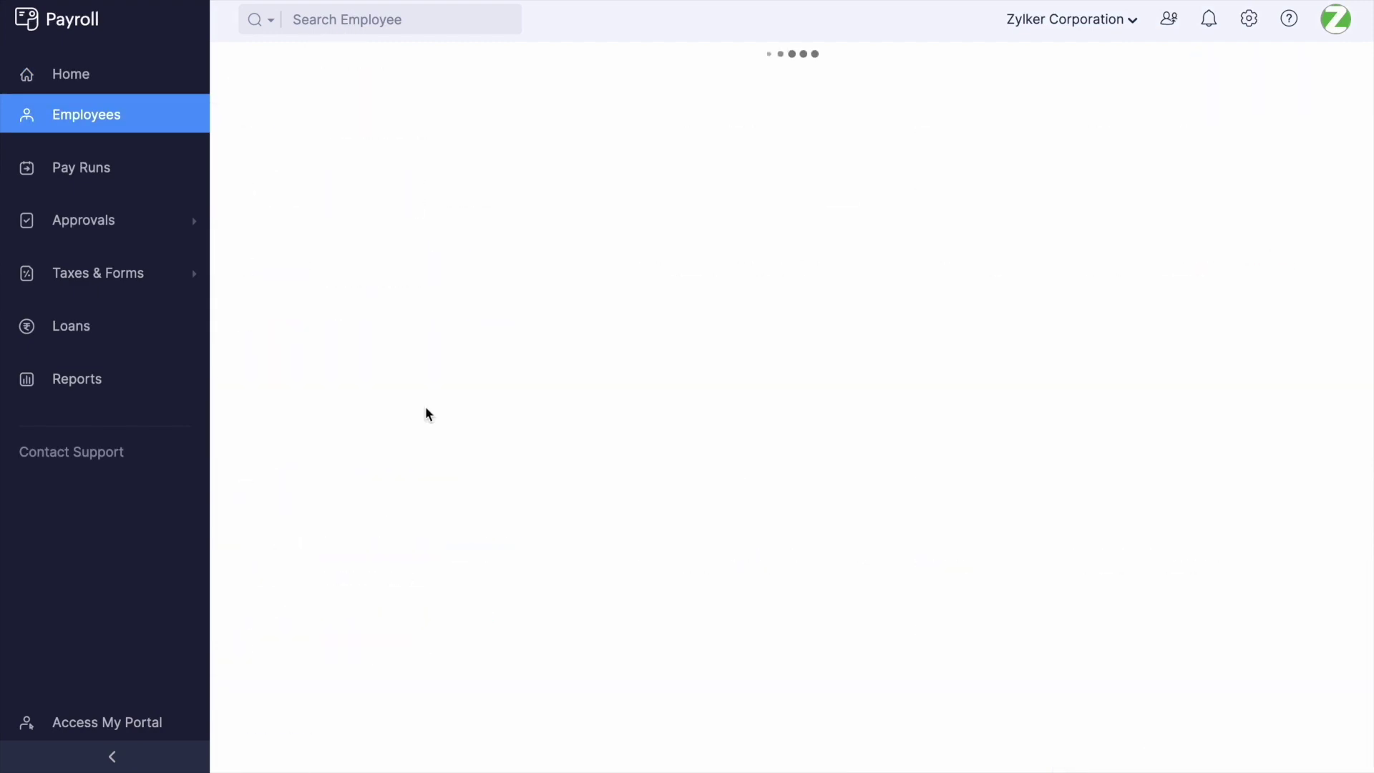
click(390, 127)
Enter 1500 for Gifts, vouchers, etc. in the employee's perquisites table
scroll(393, 408, down, 10)
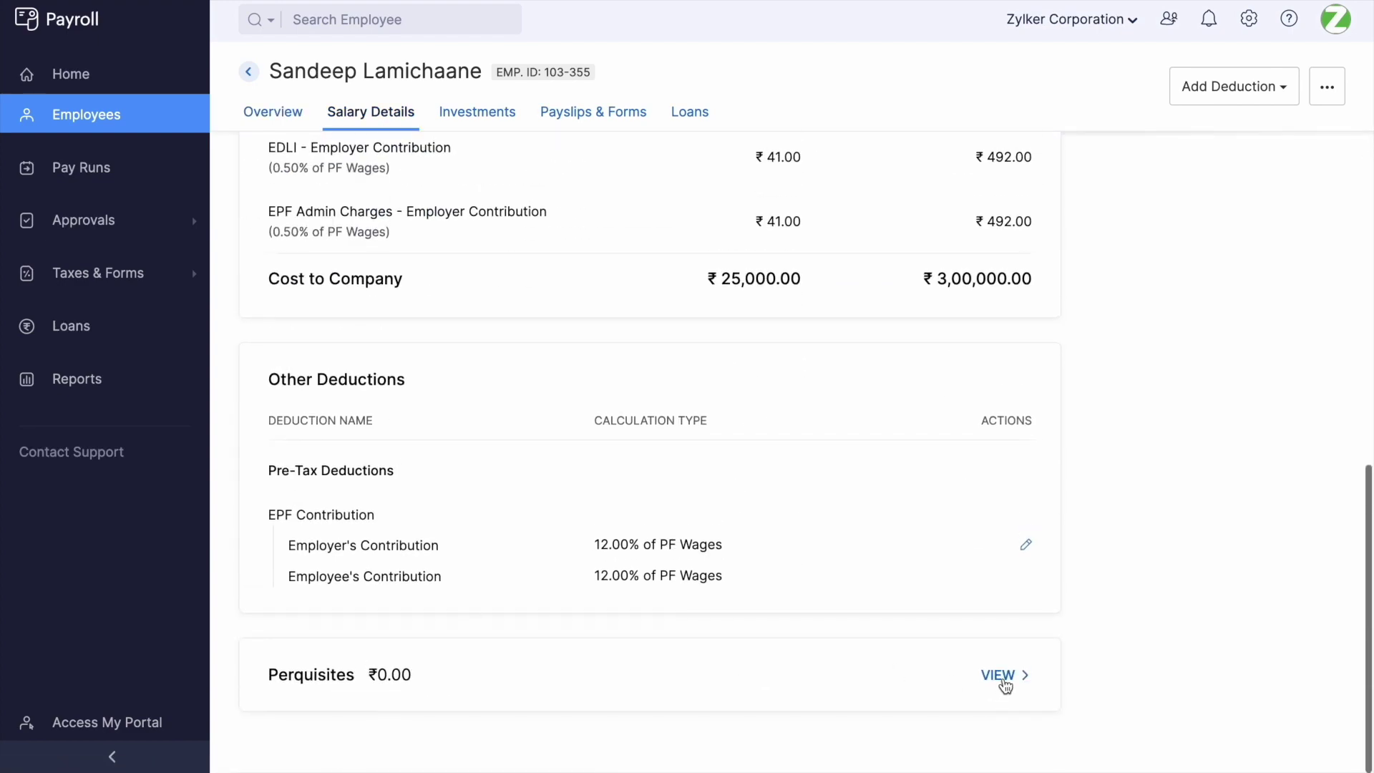
click(1004, 682)
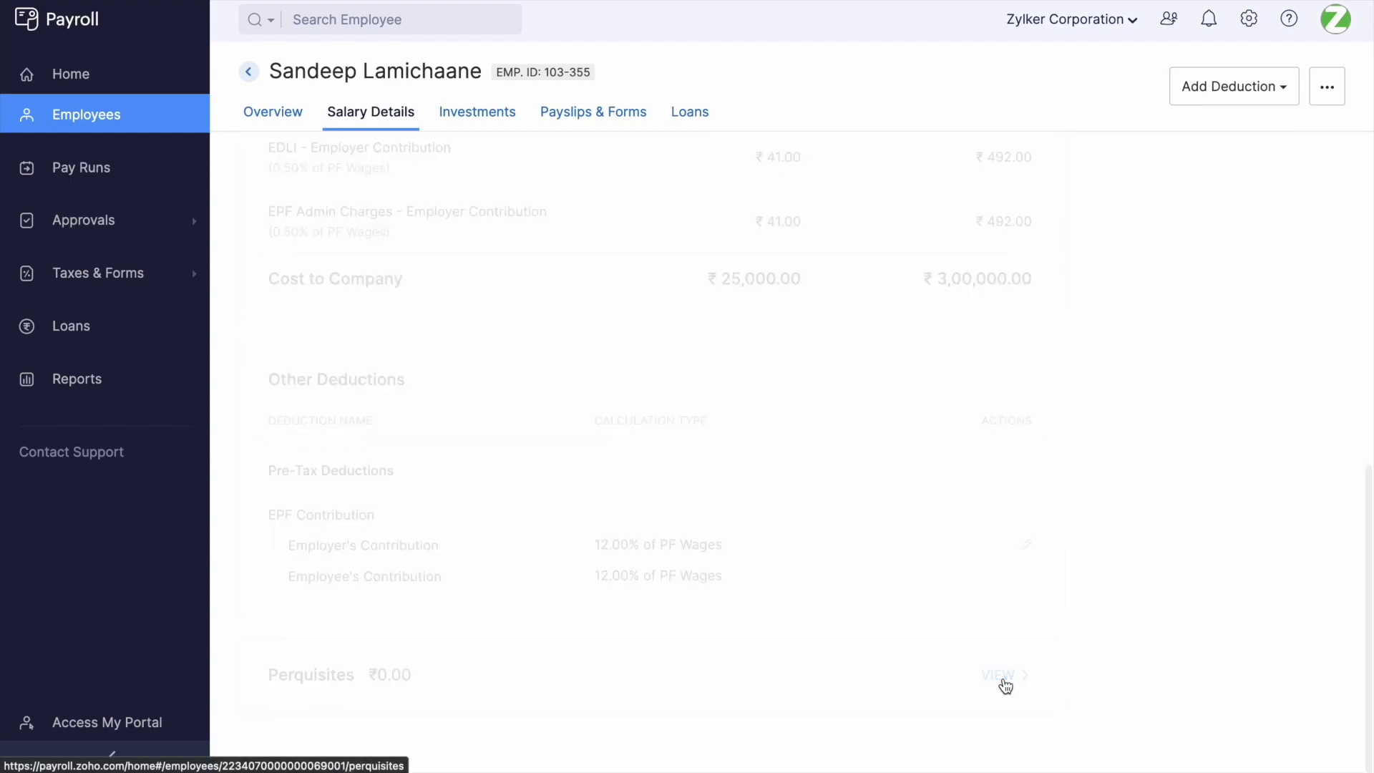
scroll(572, 645, down, 3)
scroll(573, 645, down, 1)
text(1500)
click(1114, 526)
scroll(1111, 524, down, 3)
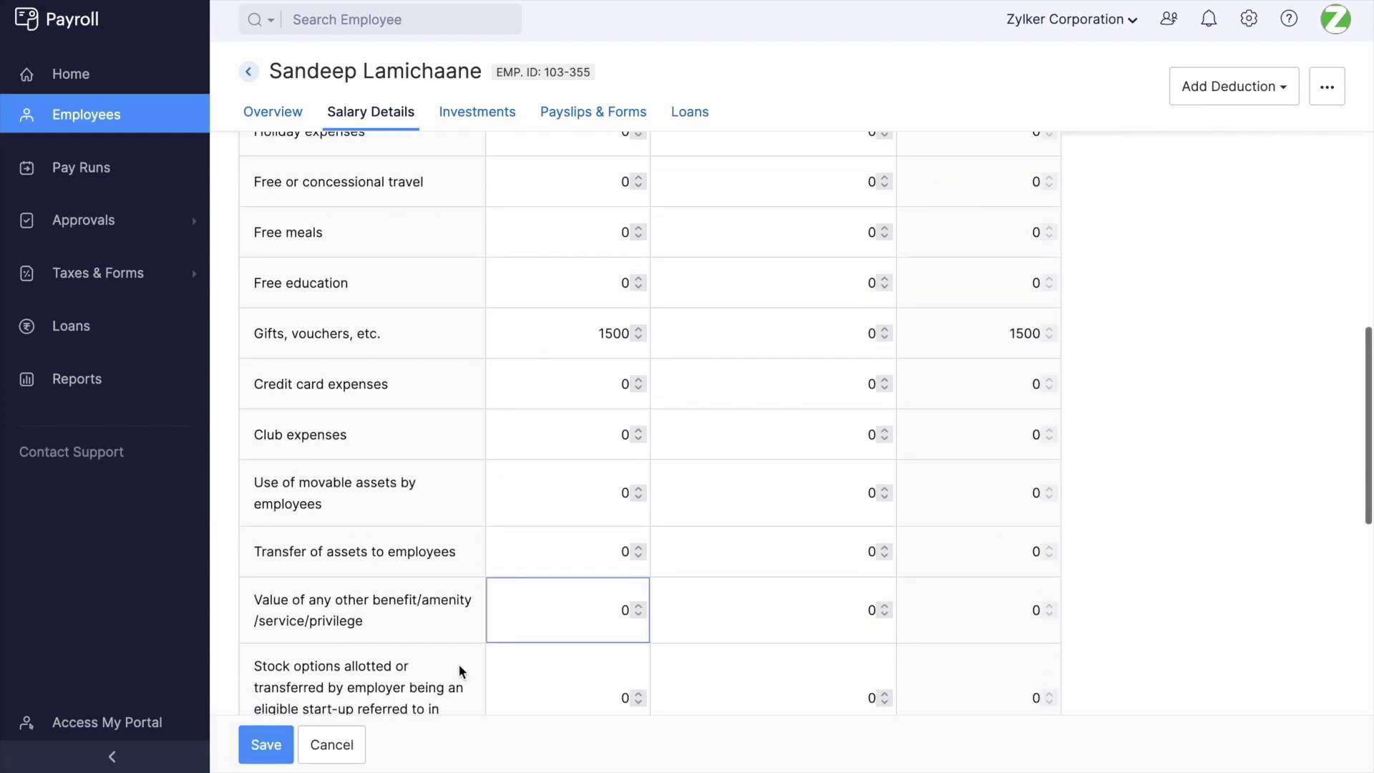